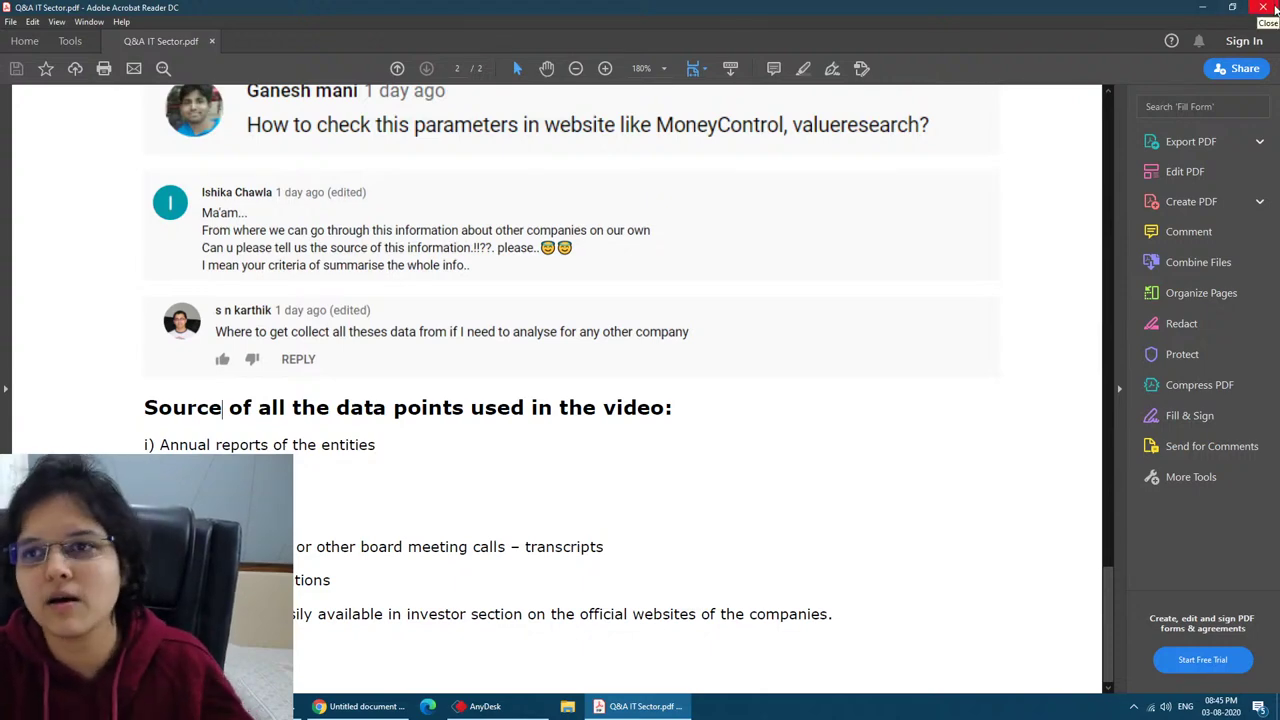
Step: Close the Q&A IT Sector PDF and check the live stream's analytics and chat in YouTube Studio
click(1266, 9)
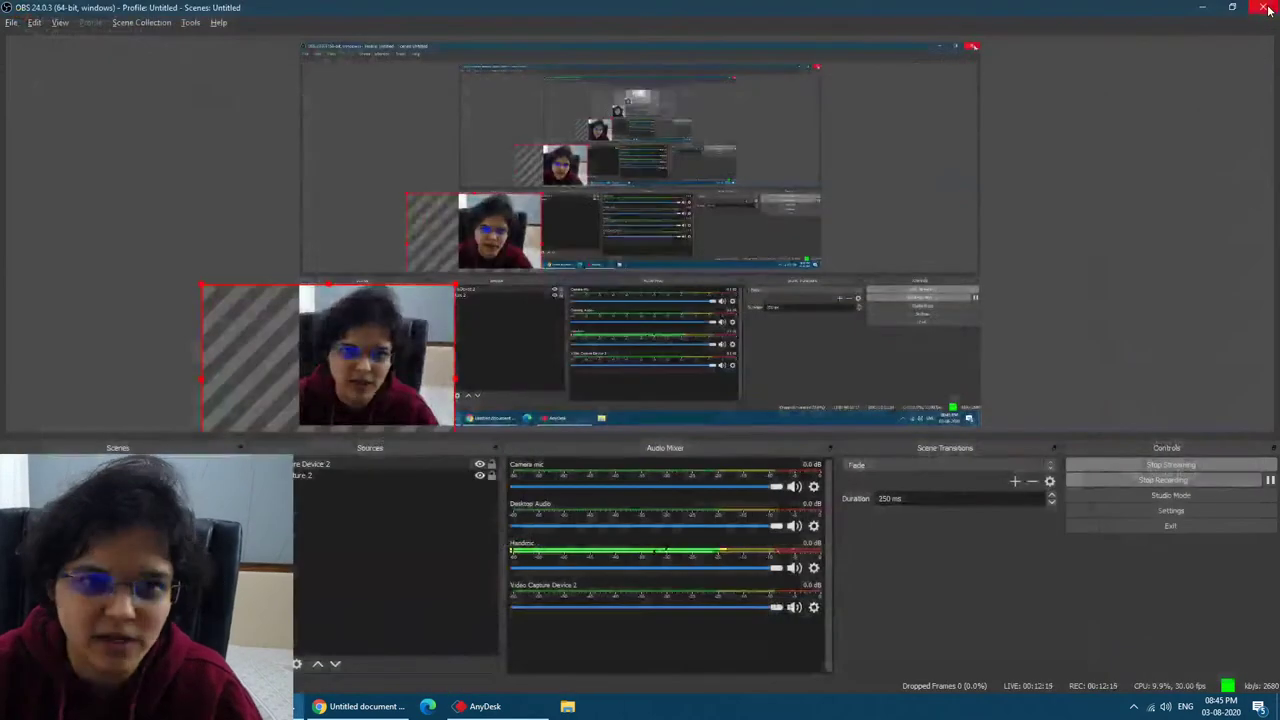
key(alt+Tab)
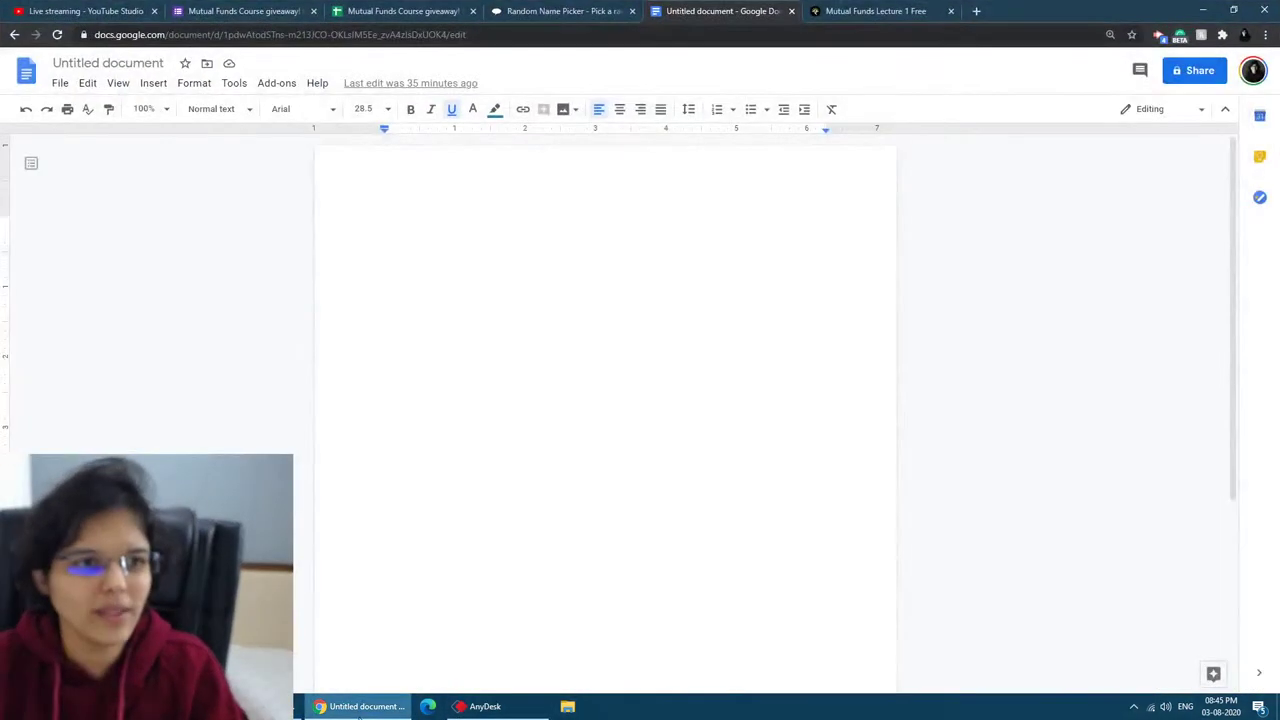
click(85, 11)
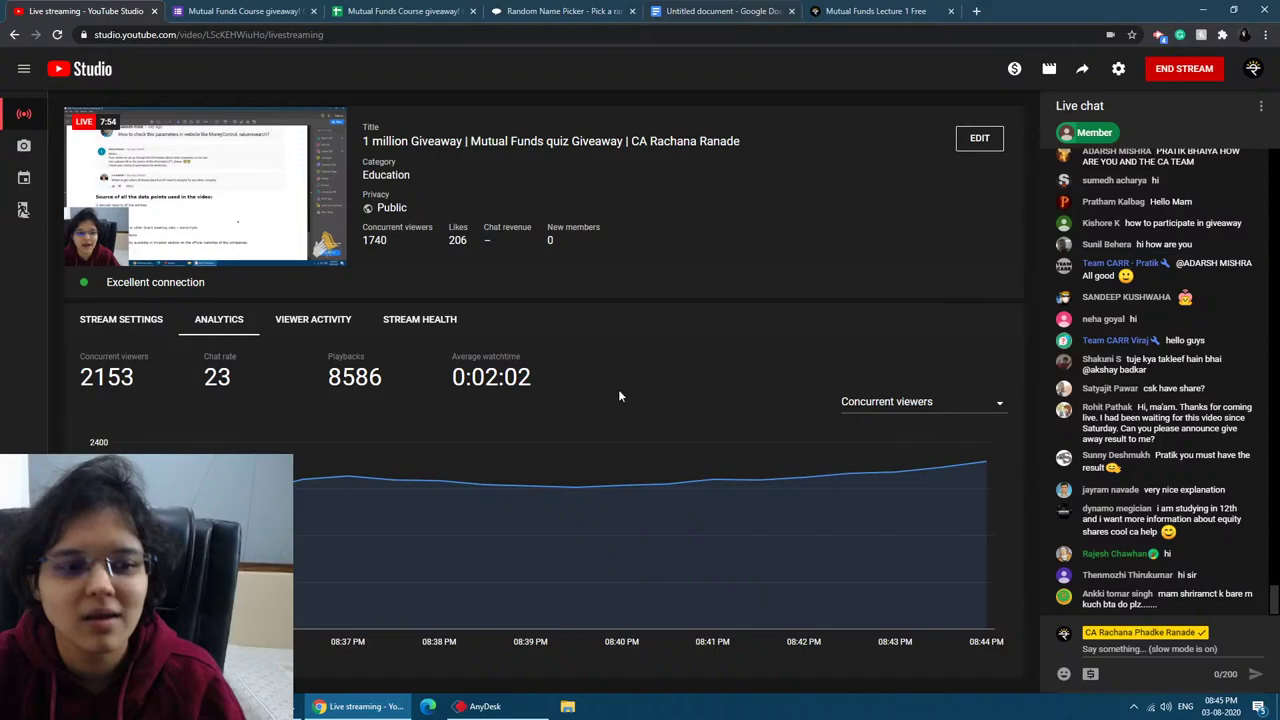
key(alt+Tab)
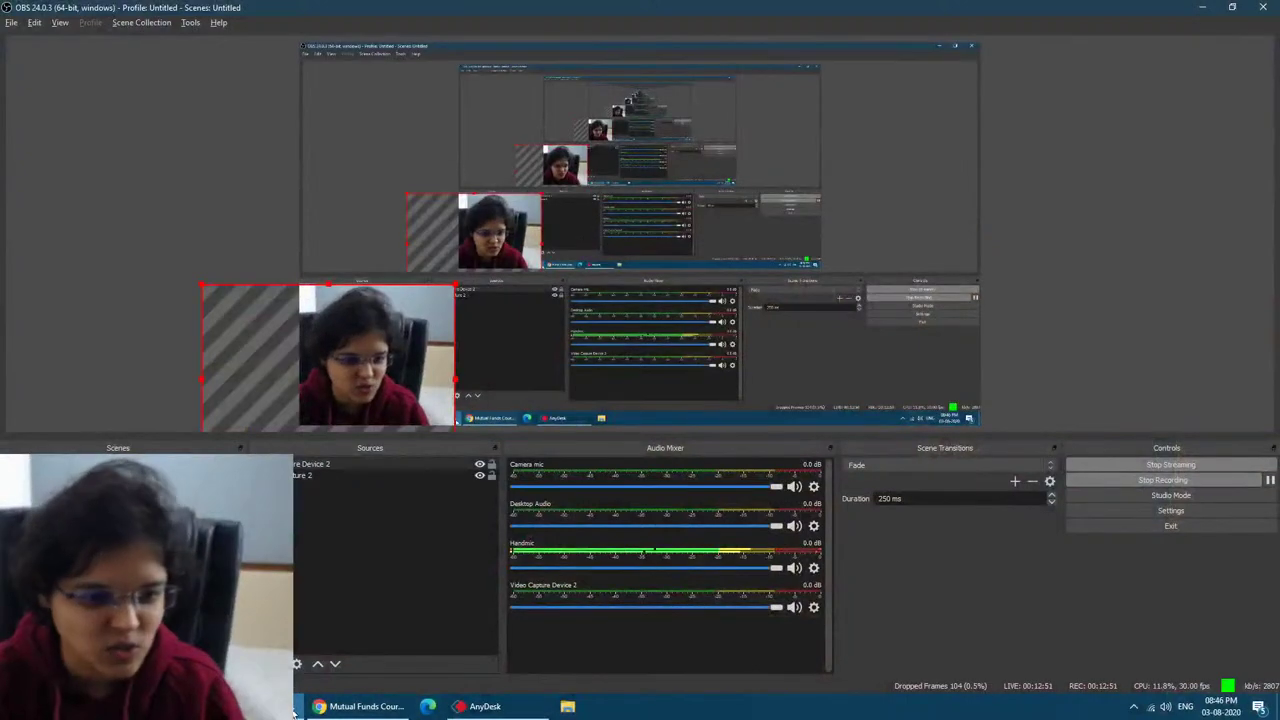
Step: Return to the browser and review the quiz responses spreadsheet from its first filtered rows
click(360, 706)
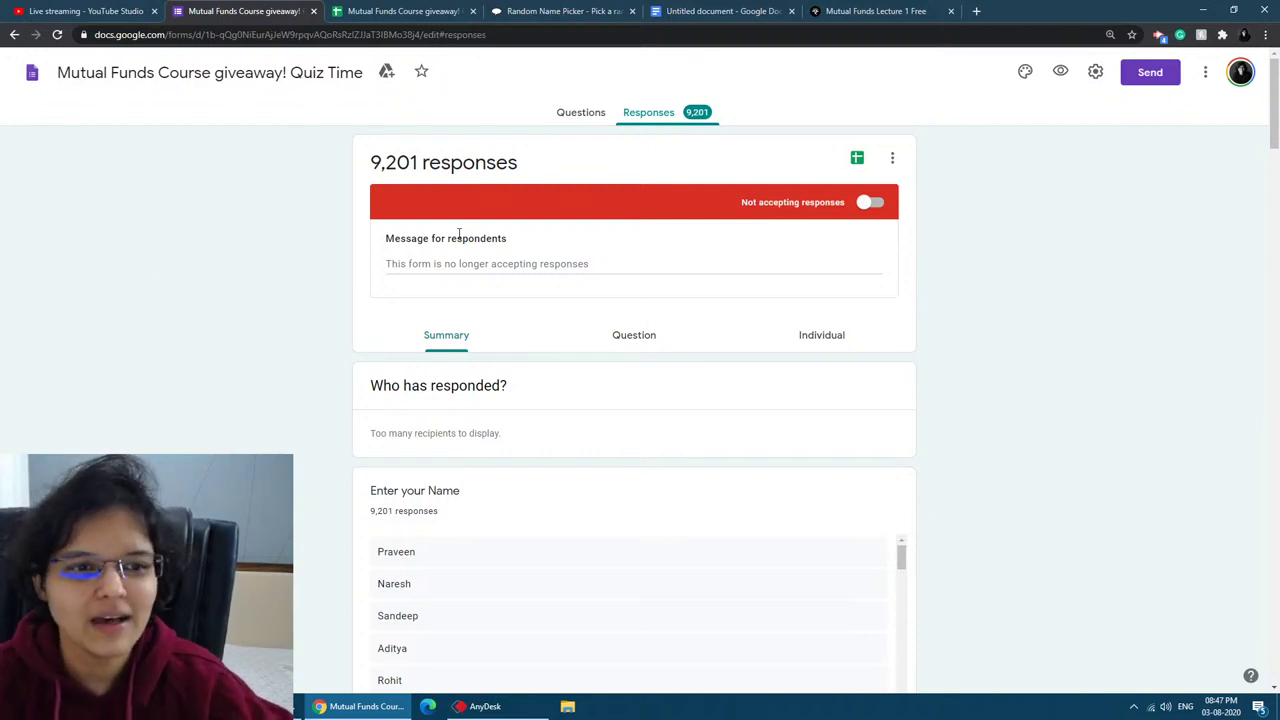
click(391, 14)
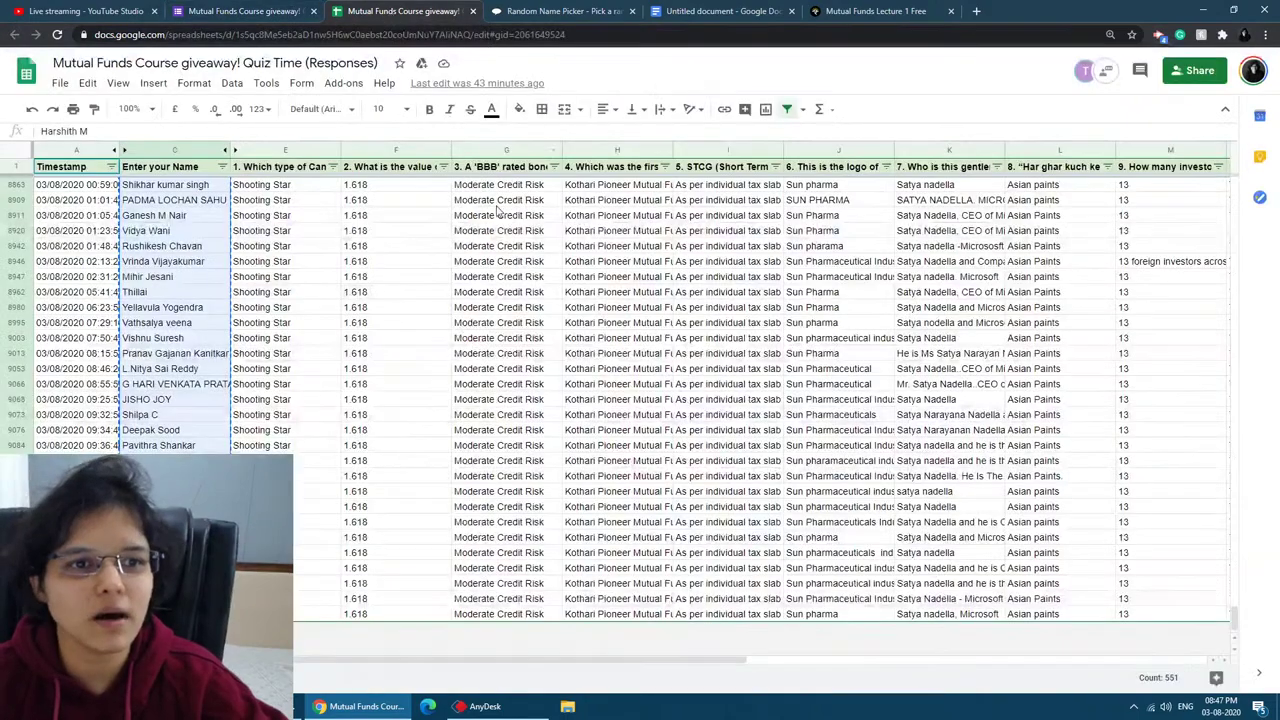
scroll(485, 287, up, 20)
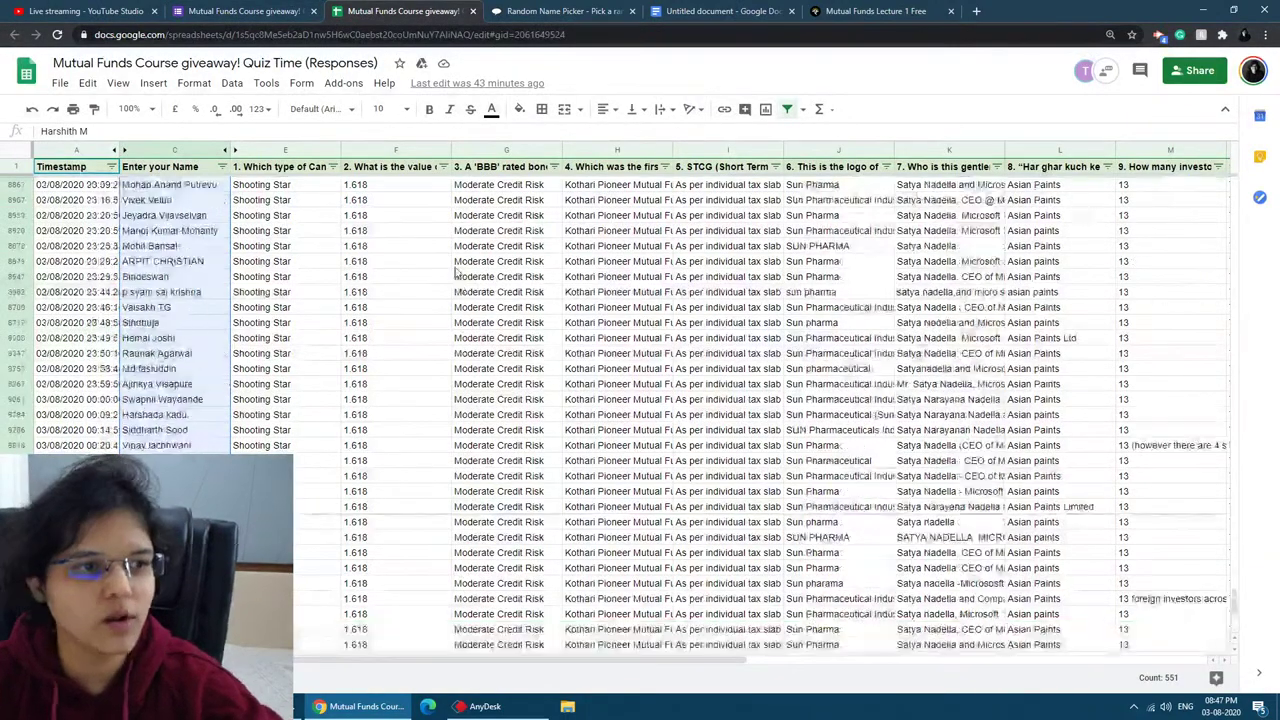
key(Left)
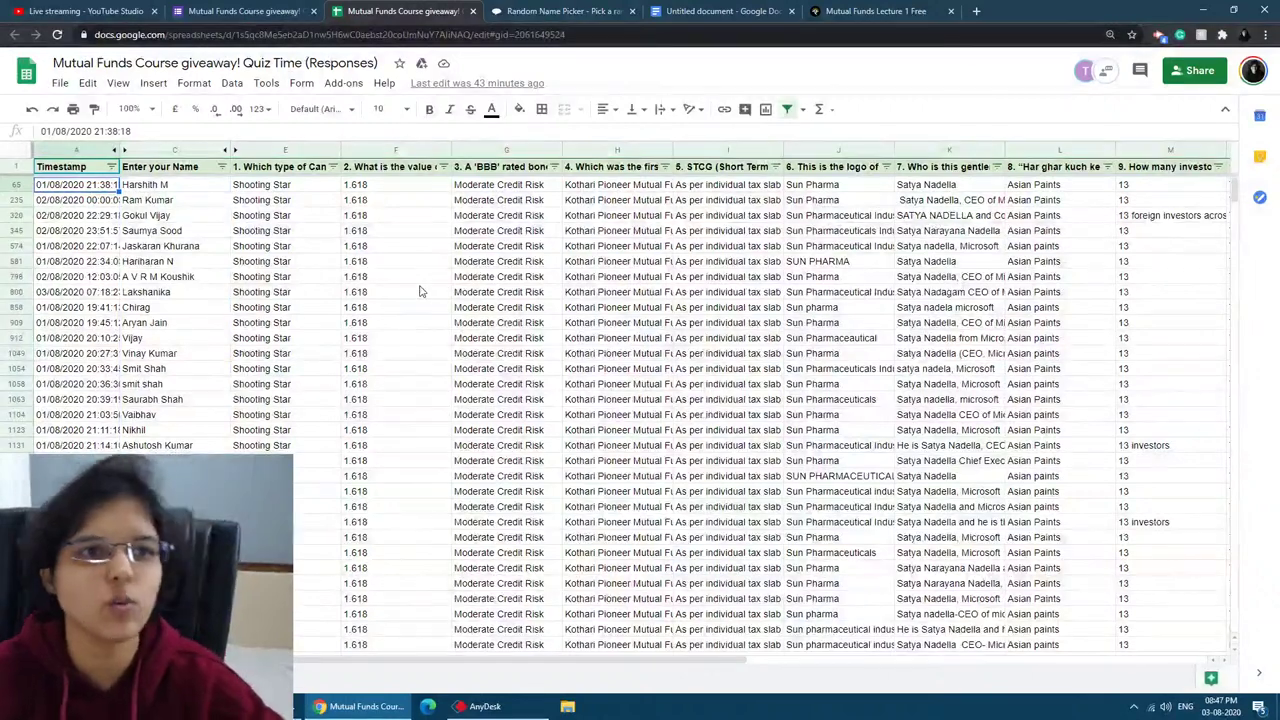
Step: Skim the response summary of the Mutual Funds Course giveaway form and settle on question 1 about the candlestick pattern
click(208, 14)
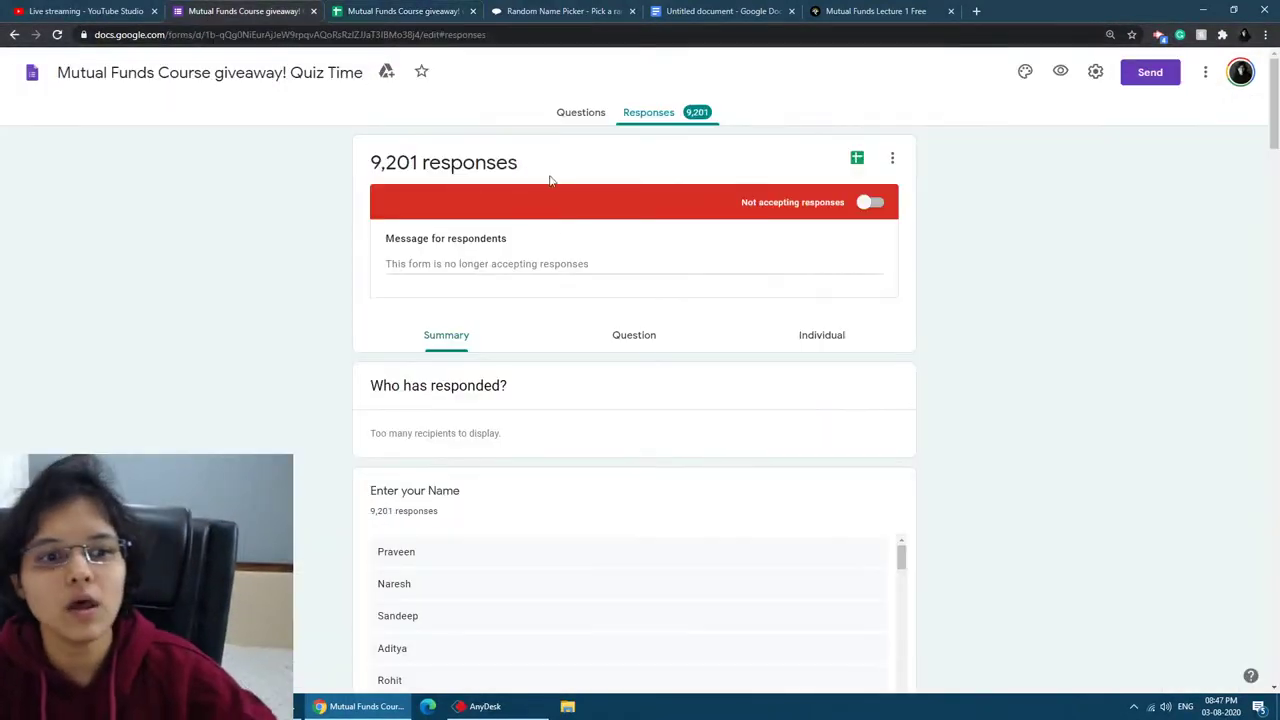
scroll(578, 290, down, 20)
scroll(578, 290, up, 20)
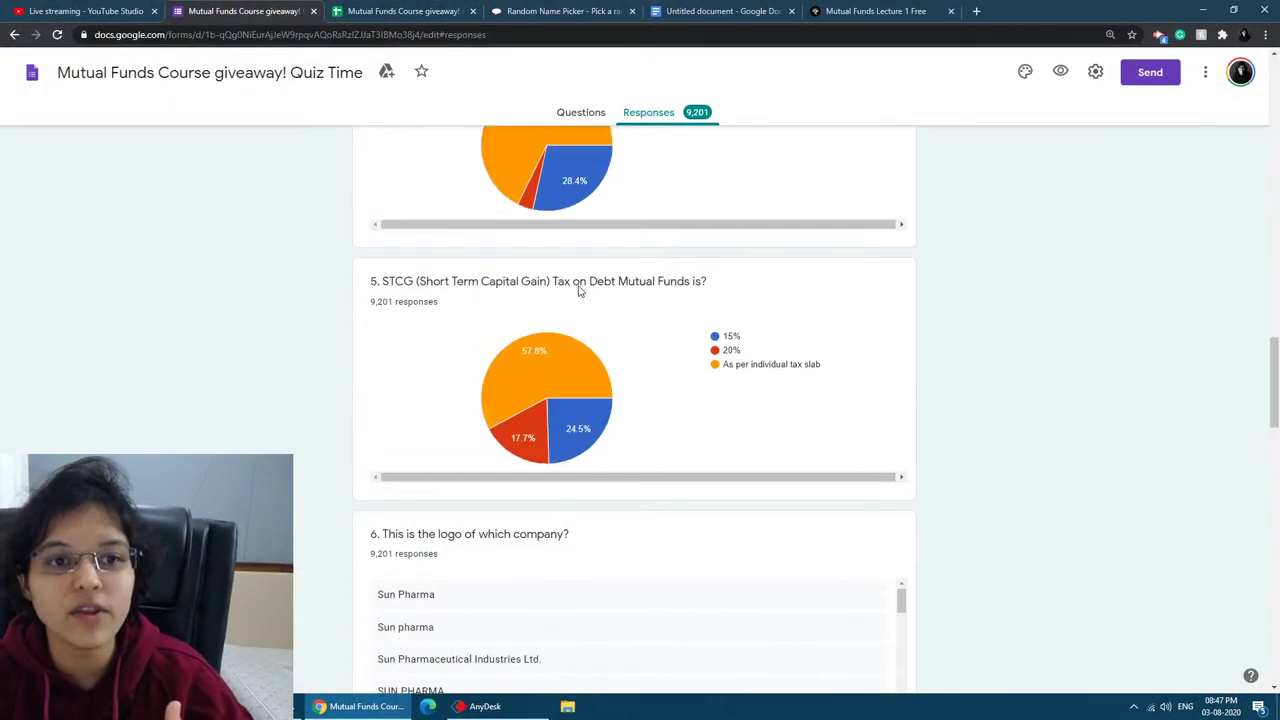
scroll(580, 295, down, 2)
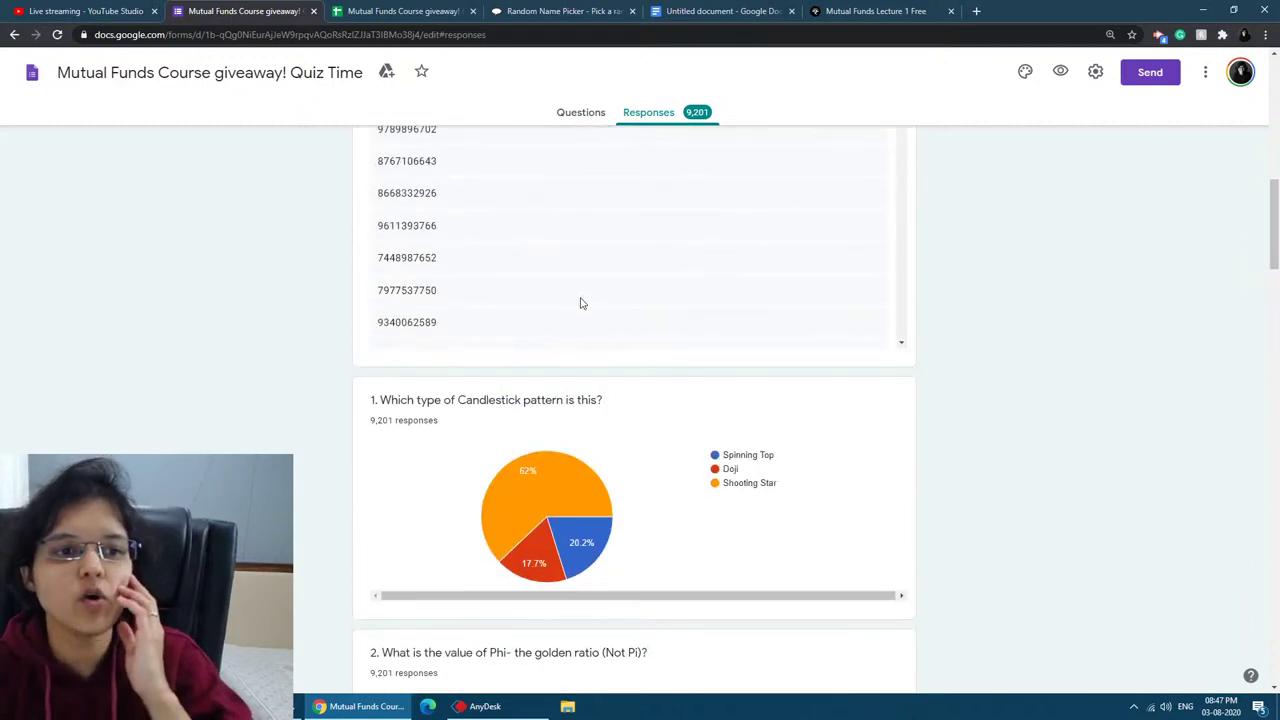
scroll(943, 569, down, 5)
scroll(908, 529, up, 2)
scroll(908, 529, up, 1)
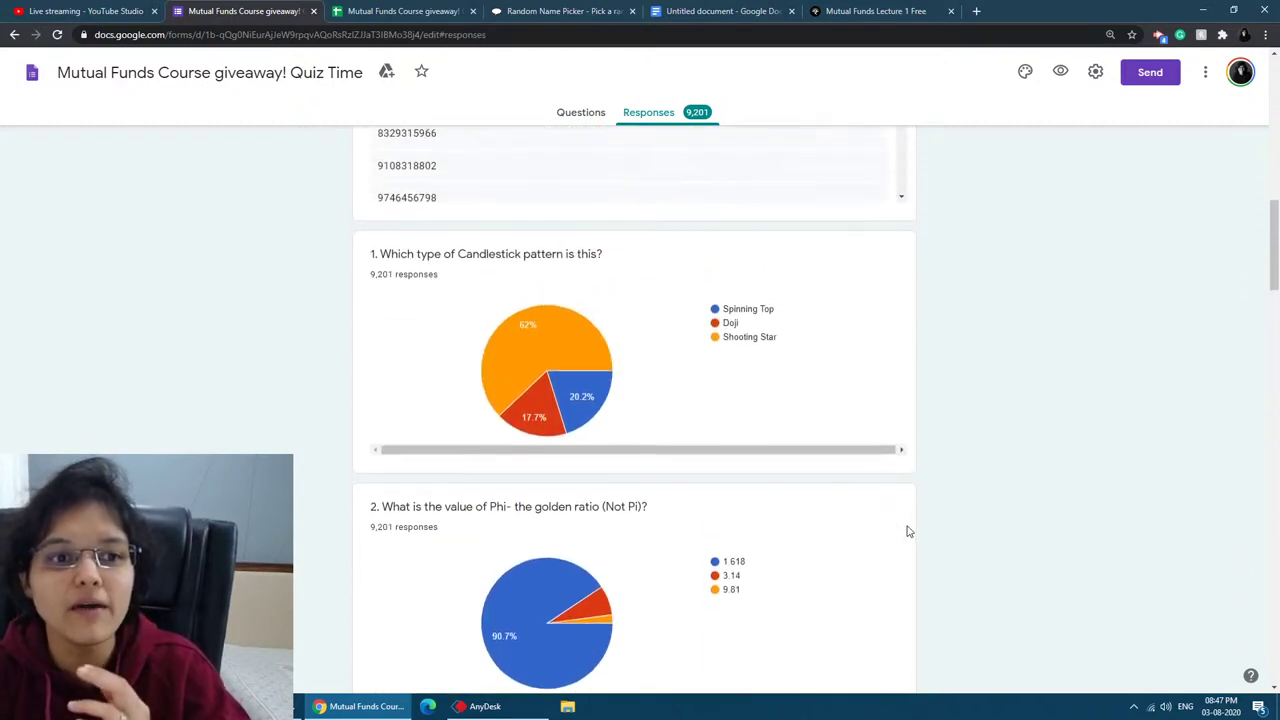
scroll(908, 529, down, 1)
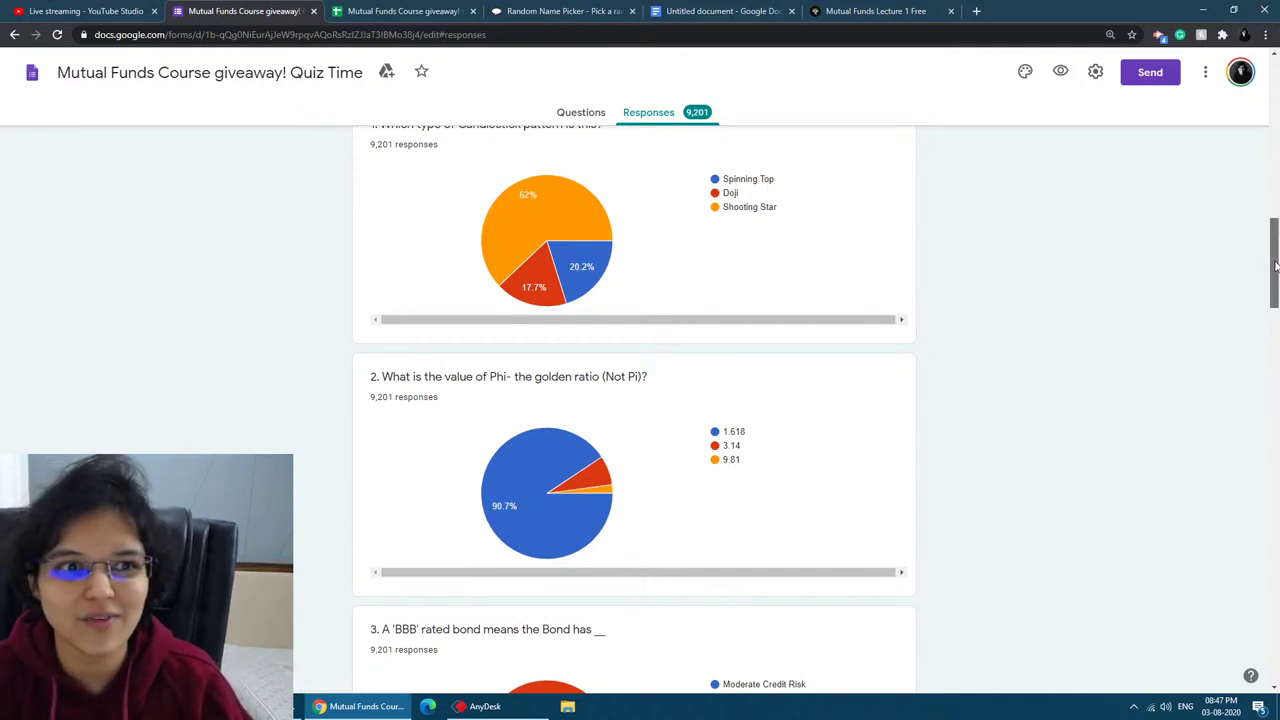
scroll(1277, 262, up, 1)
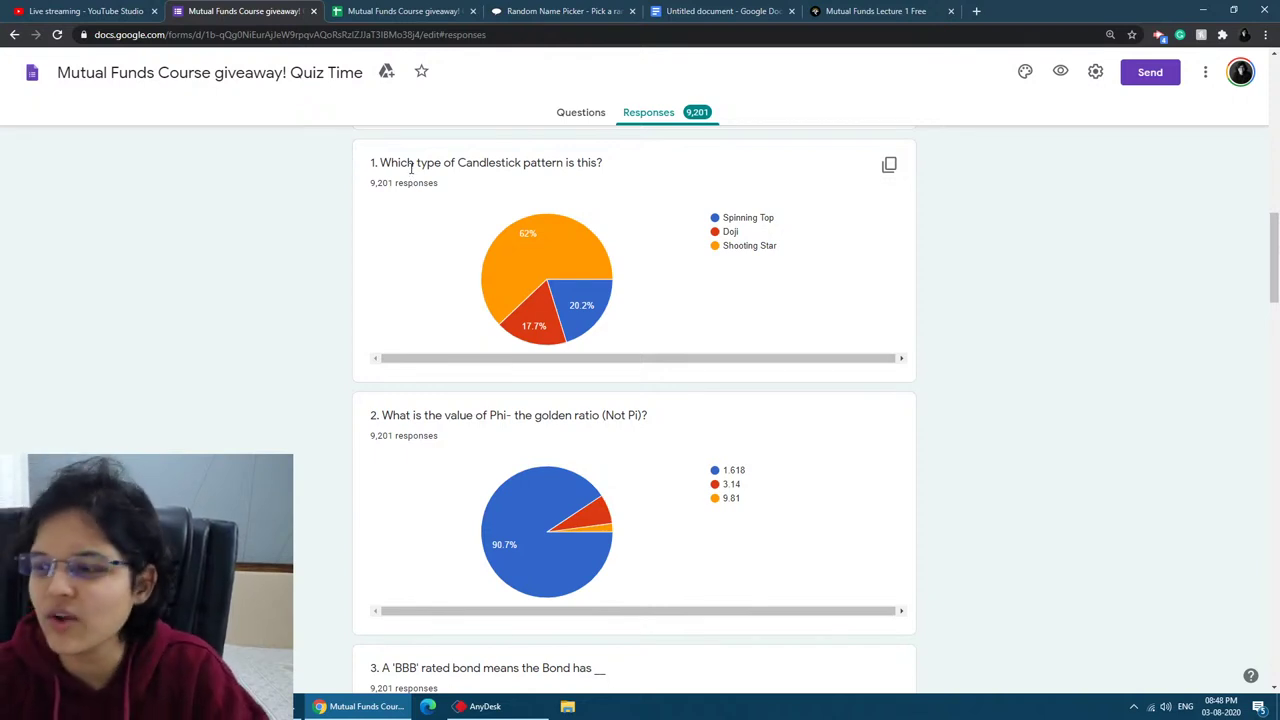
Step: Examine the answer charts for questions 1 to 3 on the candlestick pattern, the value of Phi and the BBB rated bond
mouse_move(550, 235)
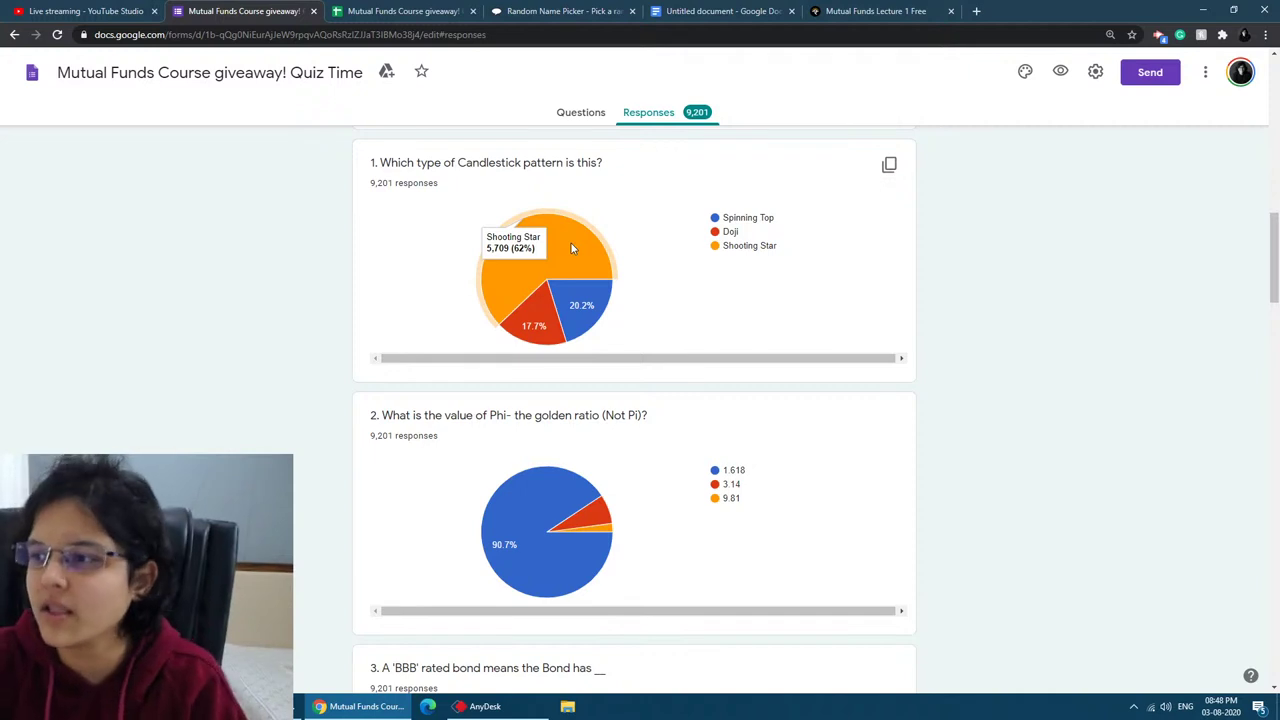
scroll(614, 294, down, 2)
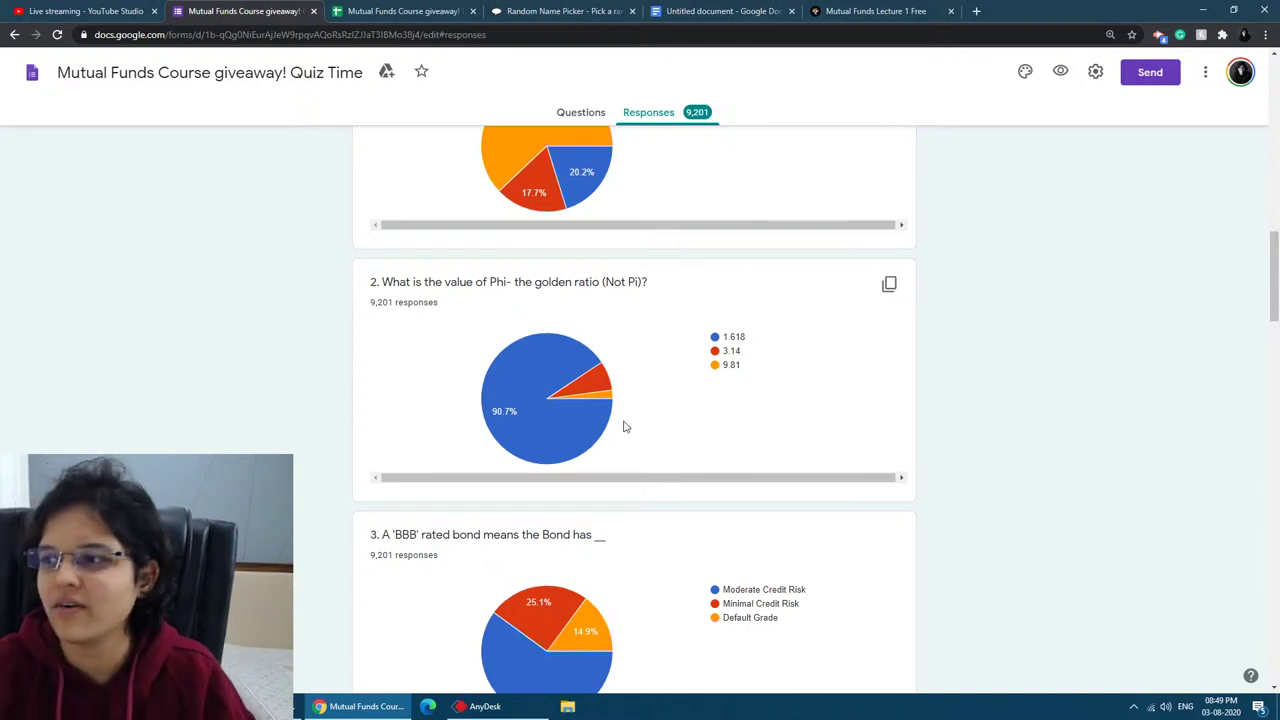
scroll(645, 433, down, 3)
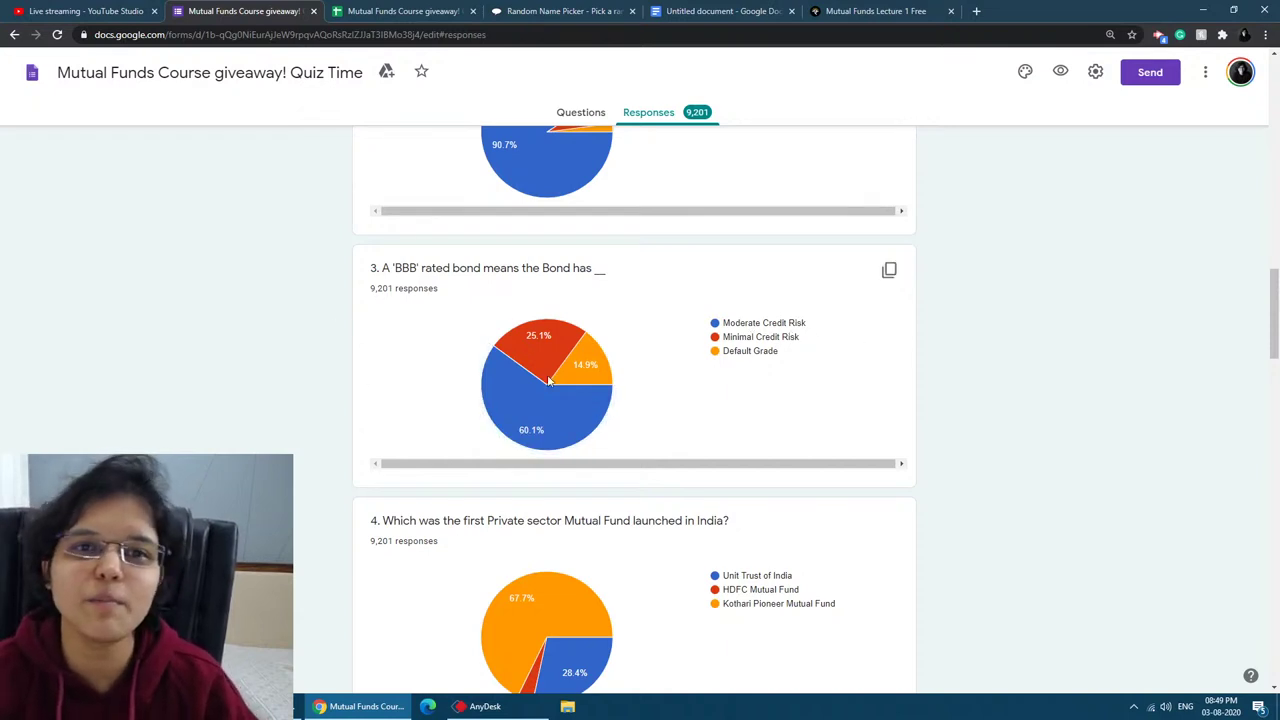
mouse_move(491, 386)
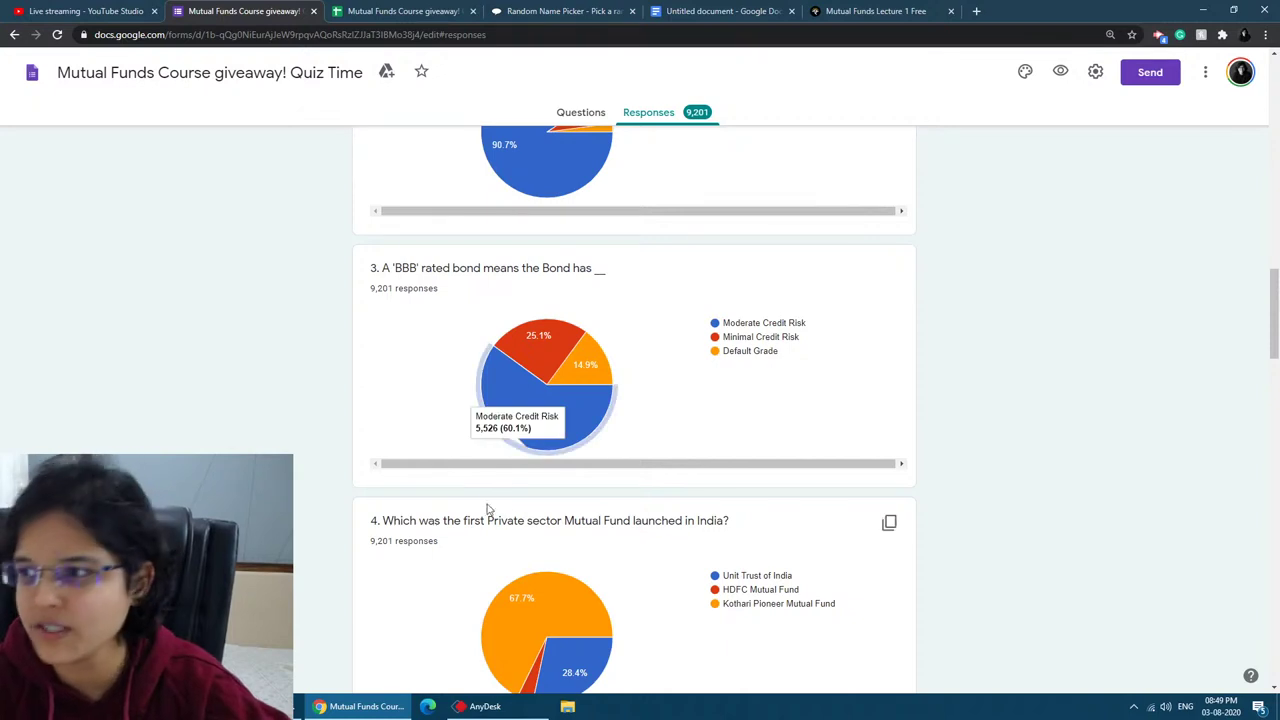
Step: Examine question 4 on India's first private sector mutual fund, highlighting "Private sector" in its text and the Kothari Pioneer Mutual Fund option
scroll(517, 495, down, 2)
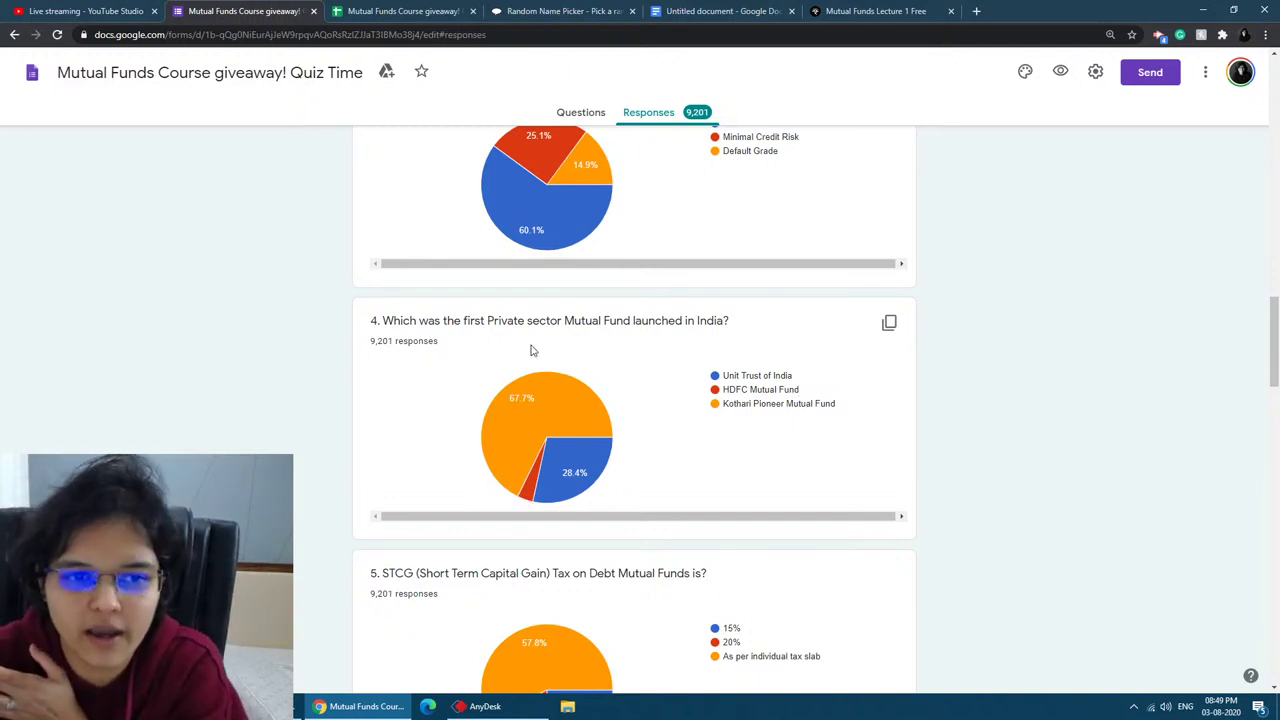
drag(495, 321, 564, 321)
mouse_move(551, 437)
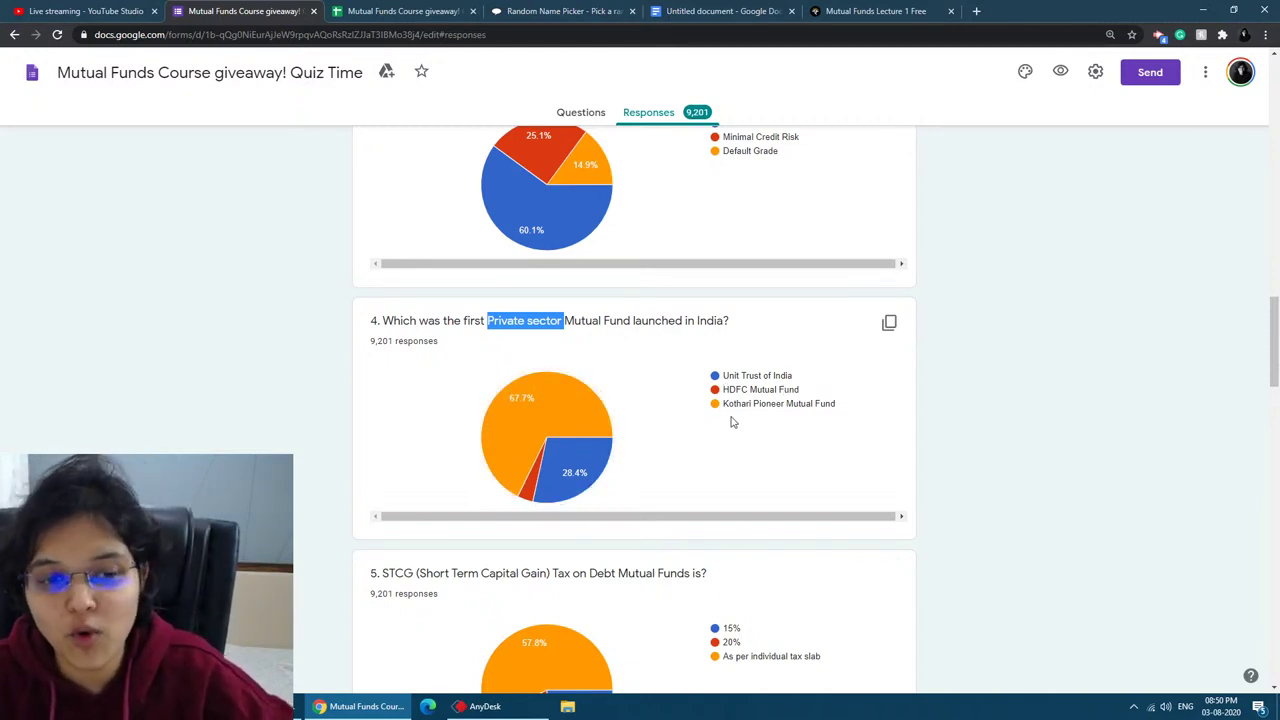
click(603, 371)
drag(487, 320, 601, 320)
click(633, 364)
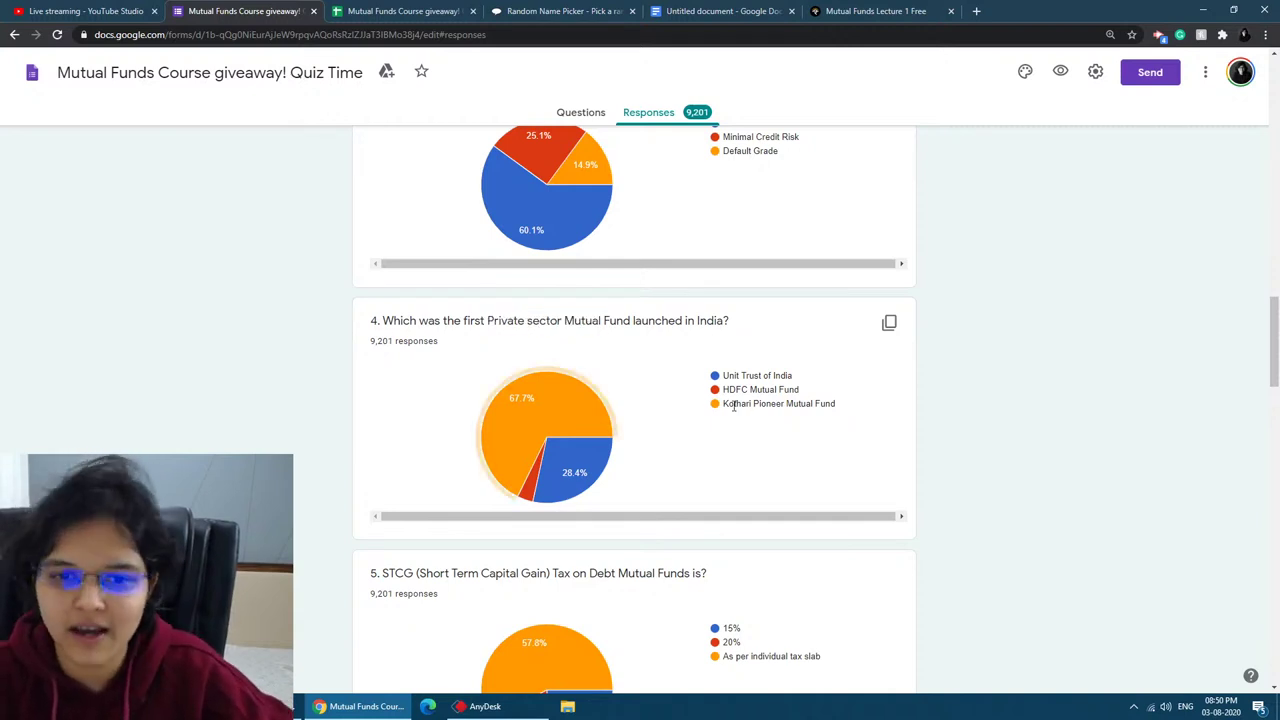
drag(731, 404, 825, 418)
click(816, 406)
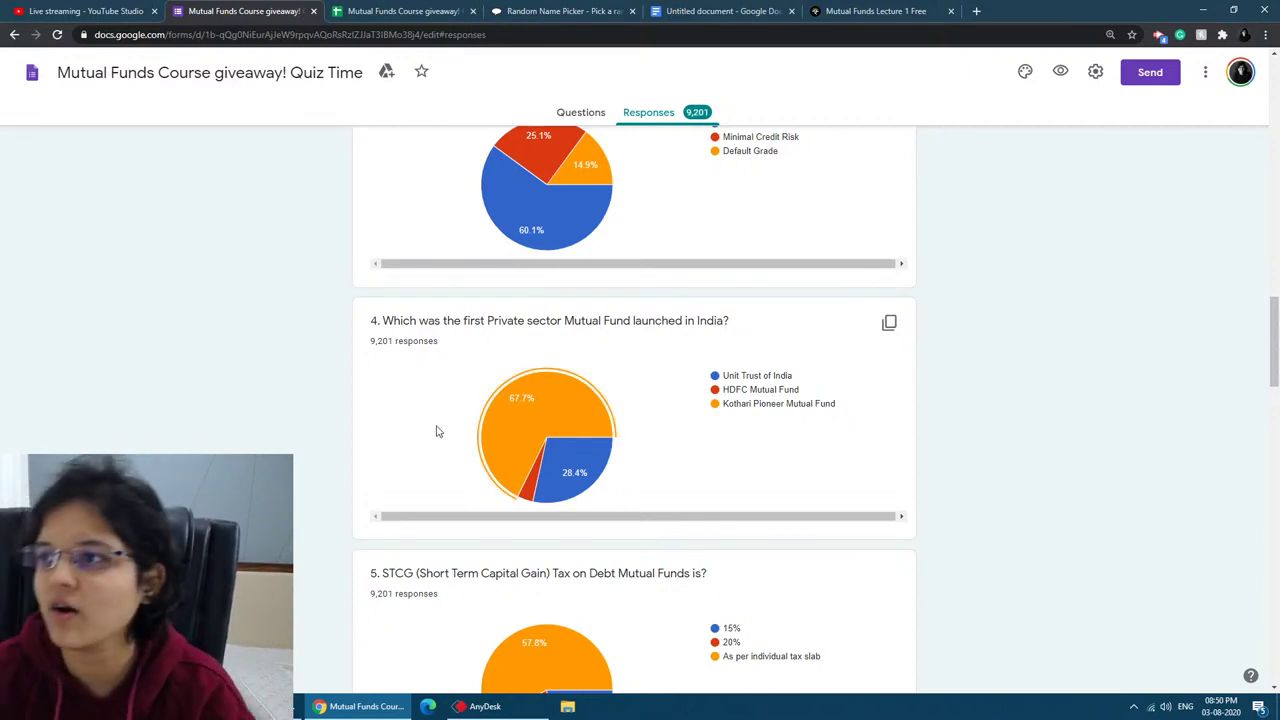
Step: Review question 5 on STCG tax and question 6 on the company logo, highlighting the answer "Sun Pharmaceutical Industries Ltd."
scroll(445, 420, down, 3)
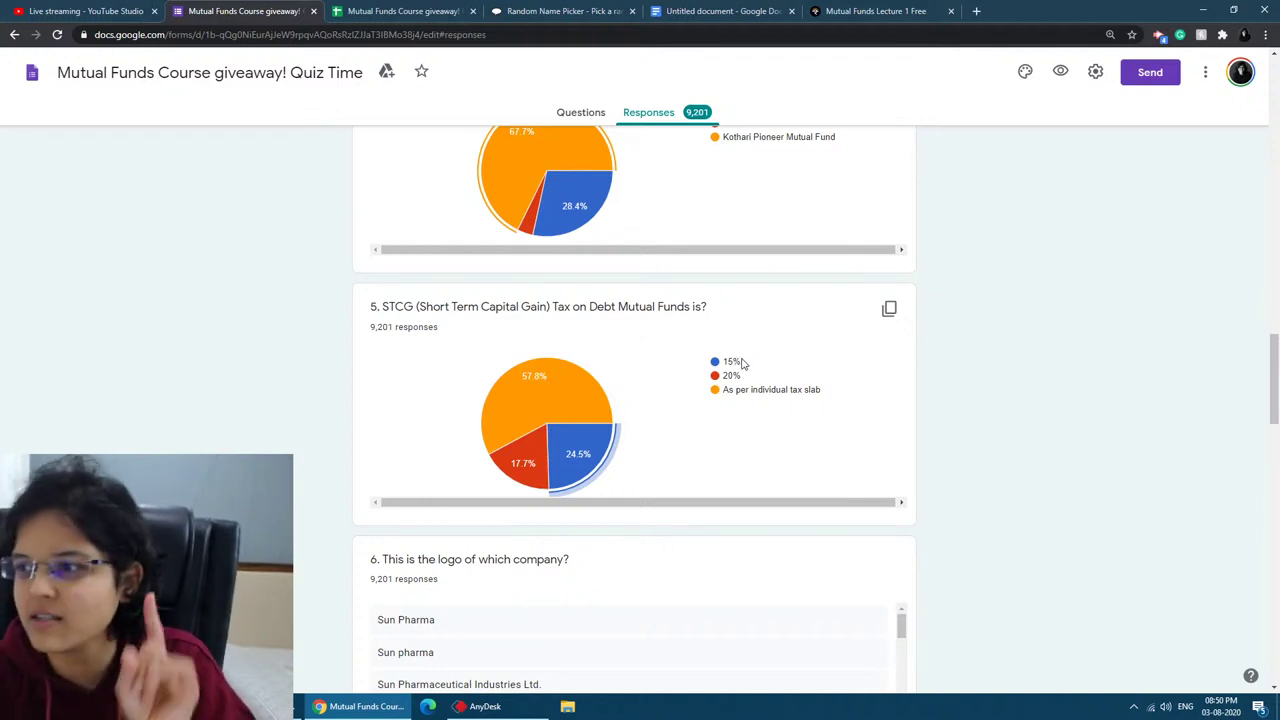
scroll(629, 581, down, 3)
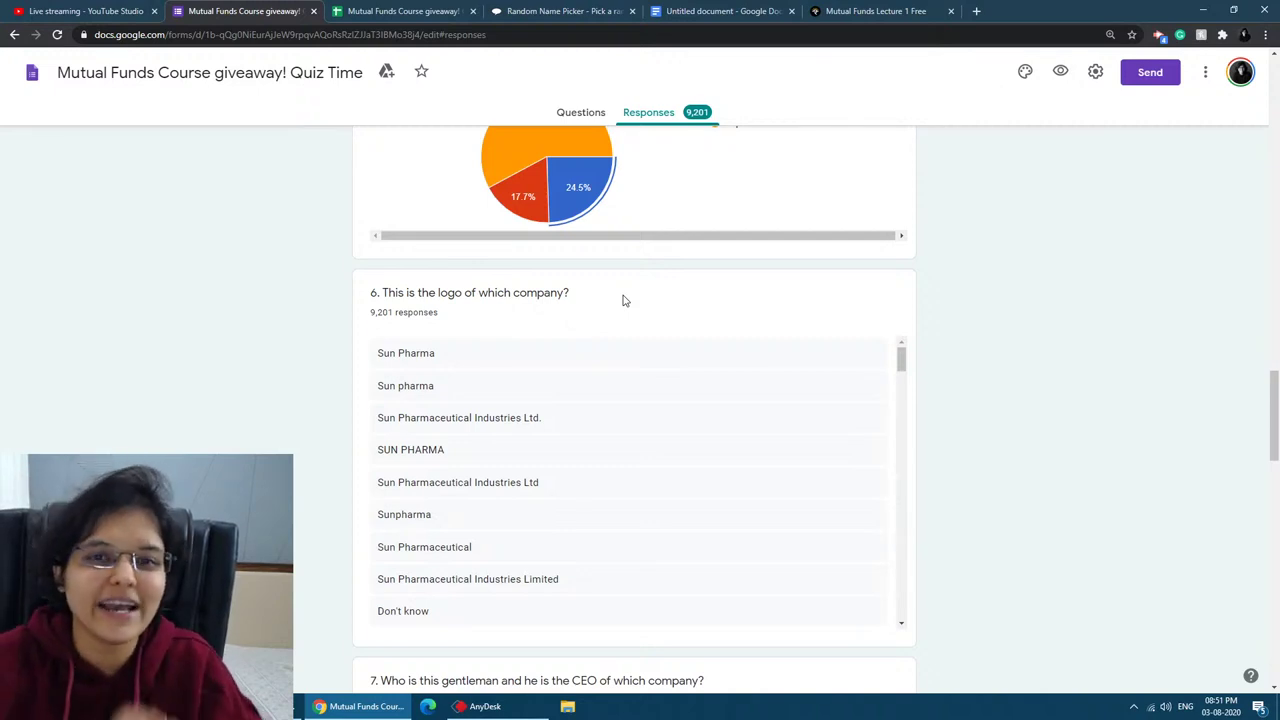
drag(563, 420, 369, 423)
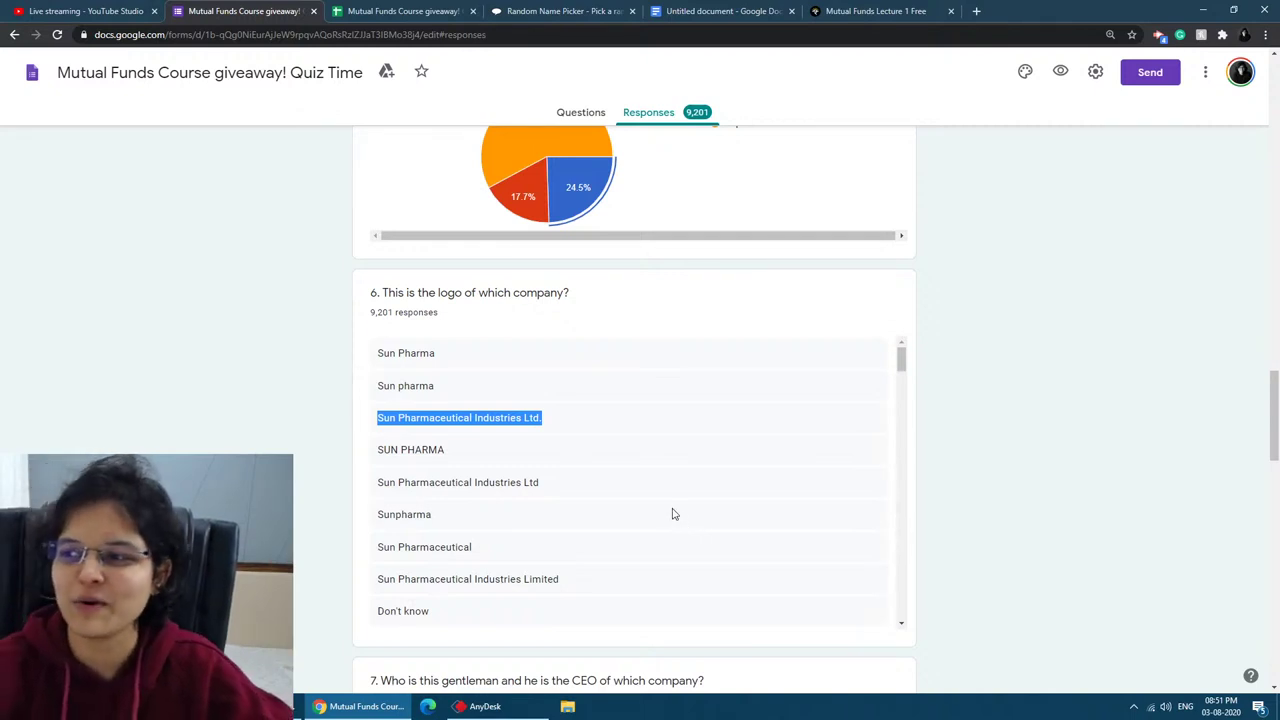
scroll(736, 485, down, 5)
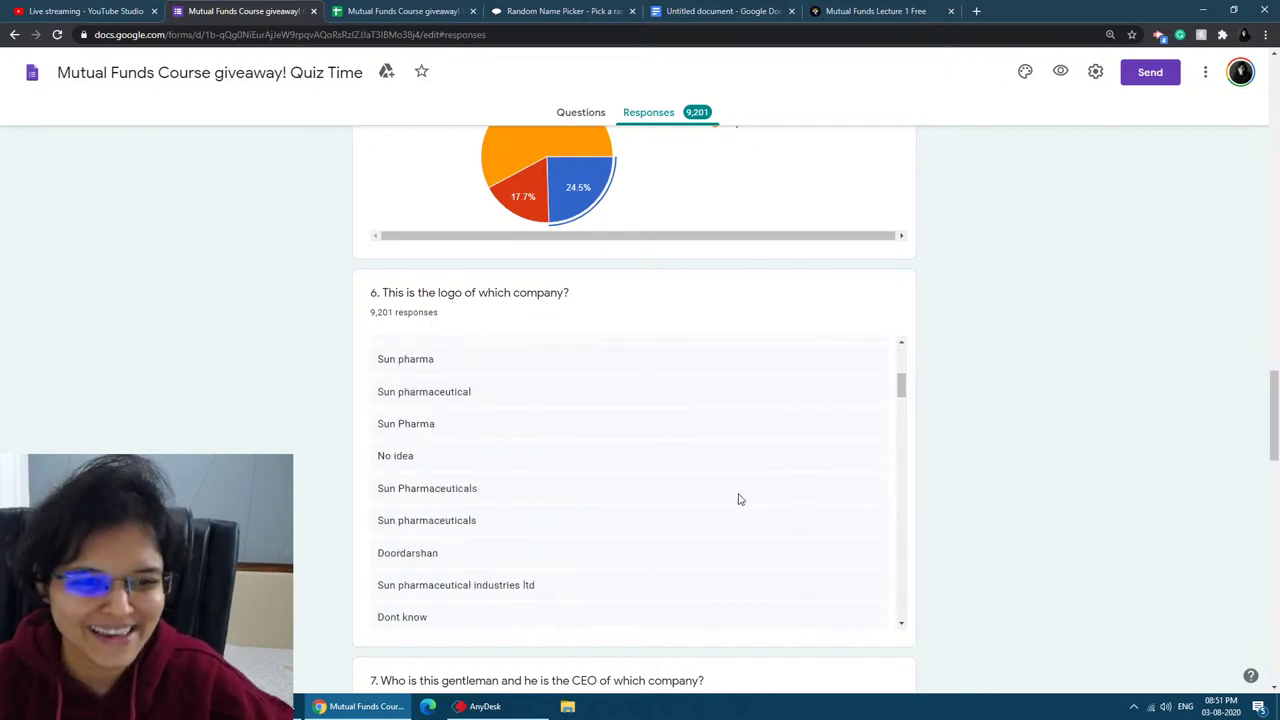
Step: Review the answers to question 7 about the CEO, highlighting variants that name both Satya Nadella and Microsoft
scroll(1050, 511, down, 5)
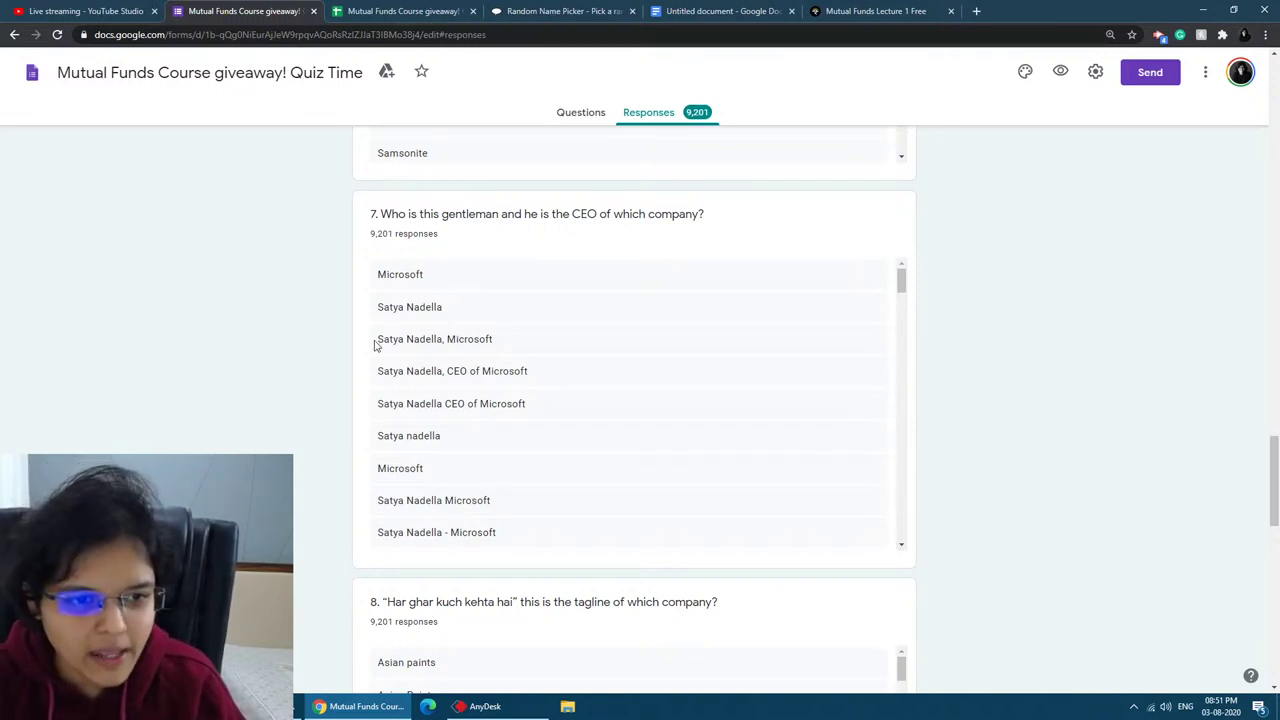
drag(378, 340, 555, 402)
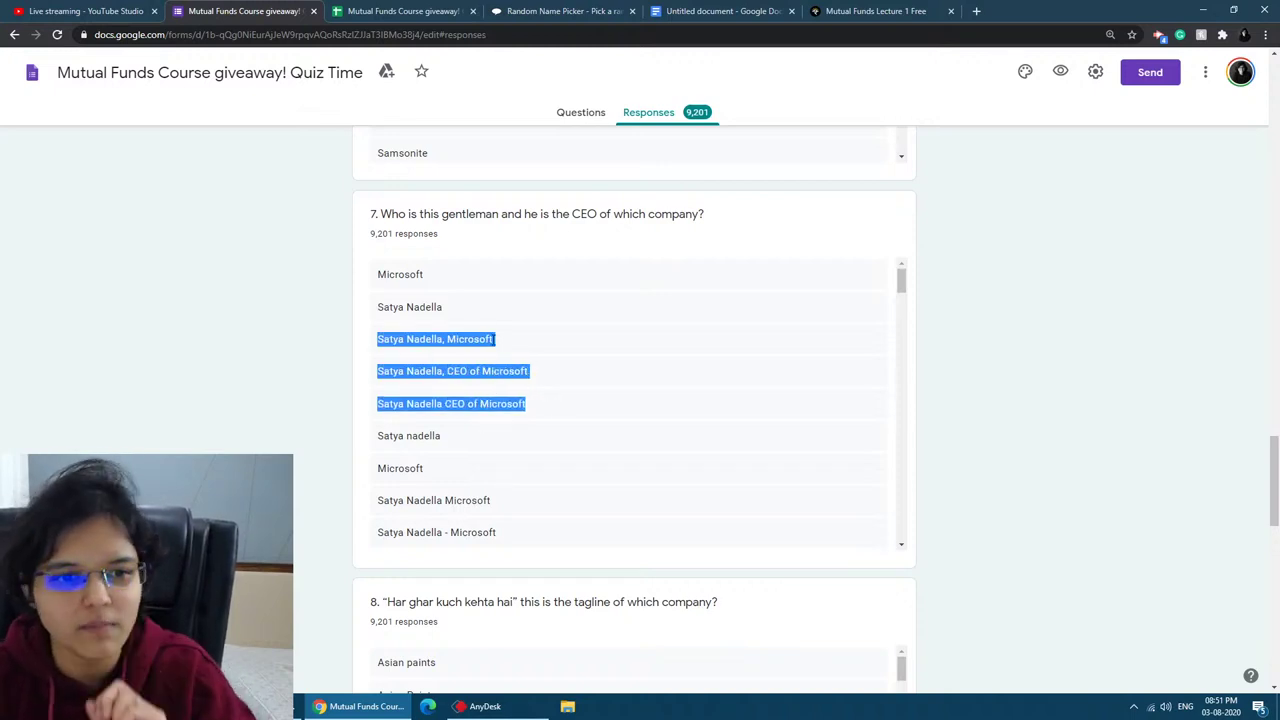
click(458, 440)
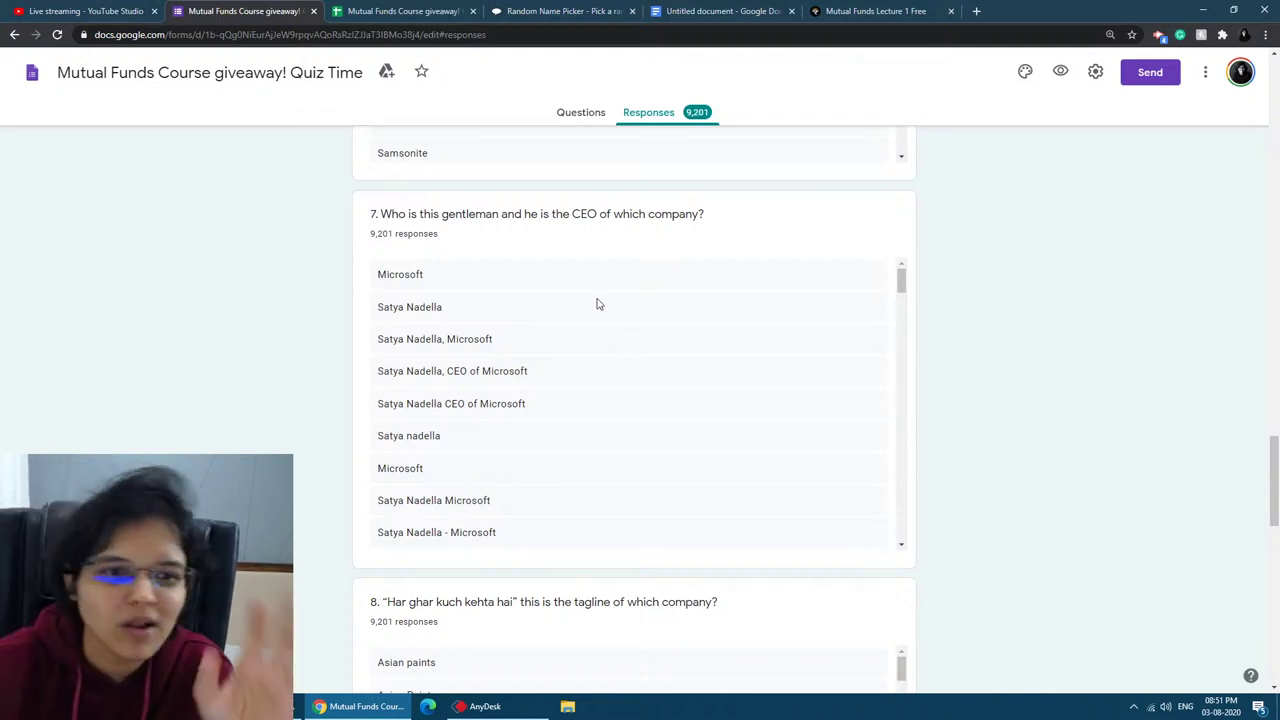
scroll(425, 530, down, 1)
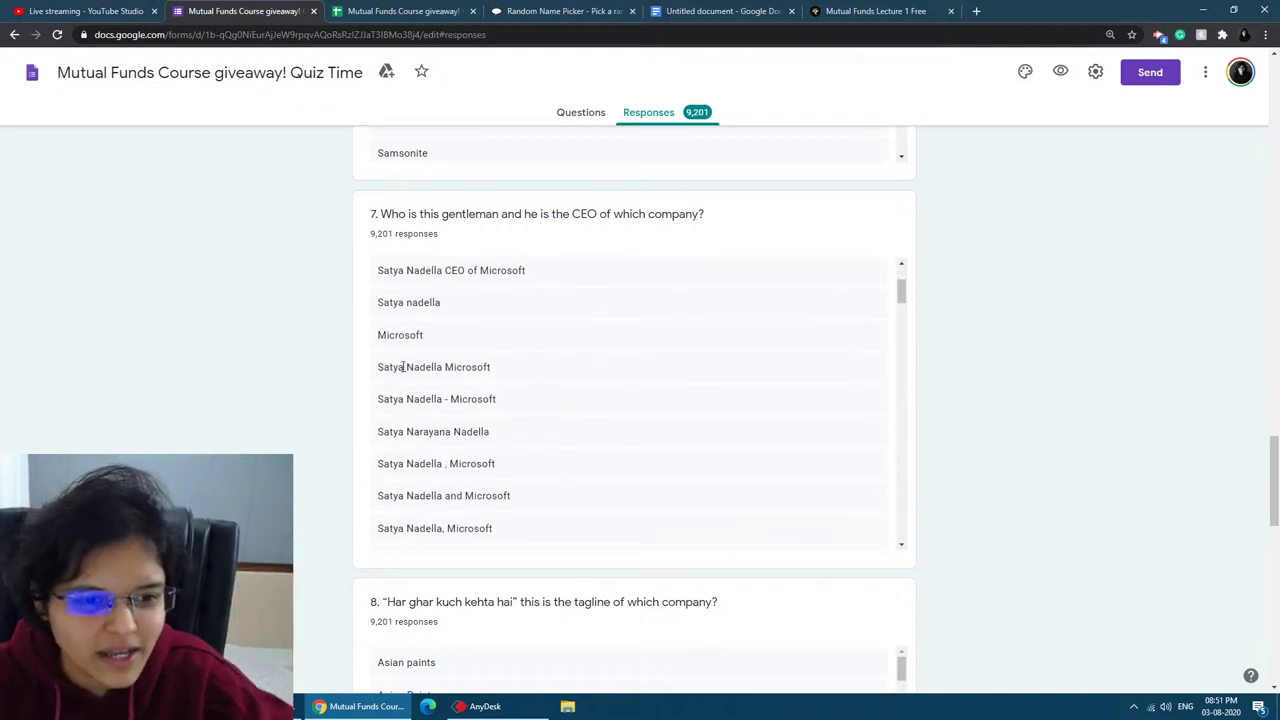
drag(385, 400, 506, 408)
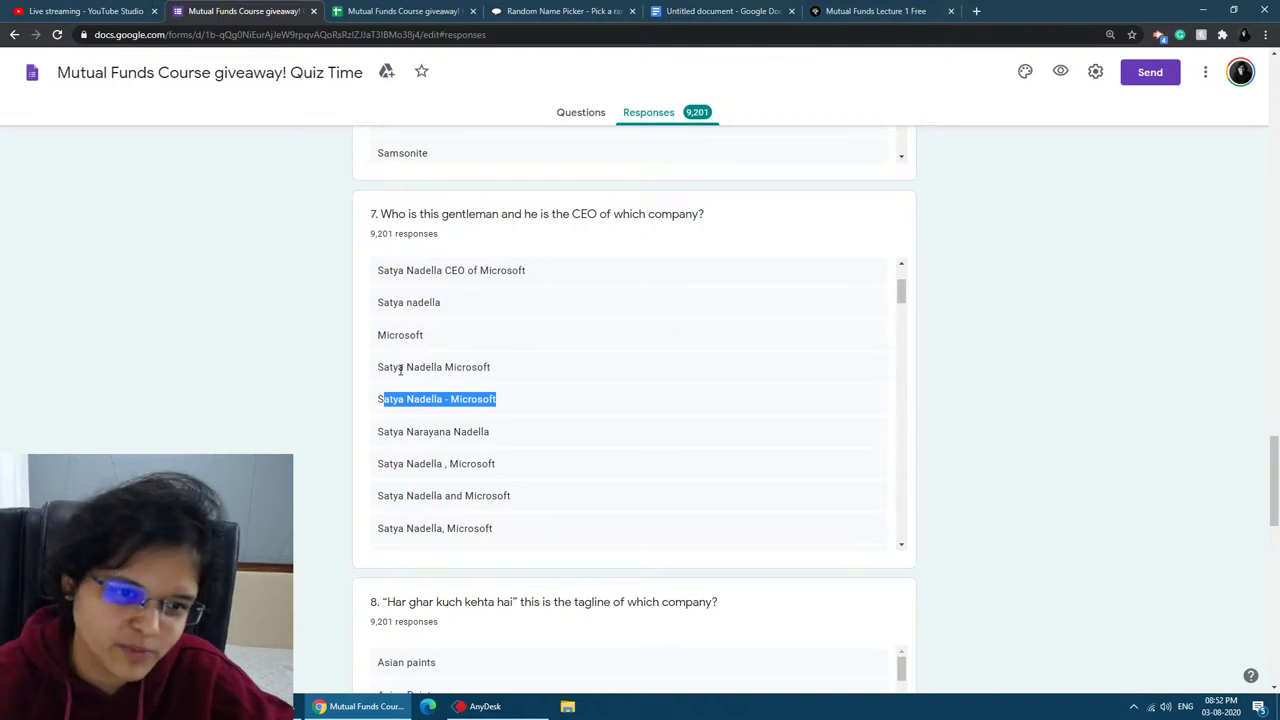
drag(383, 368, 493, 373)
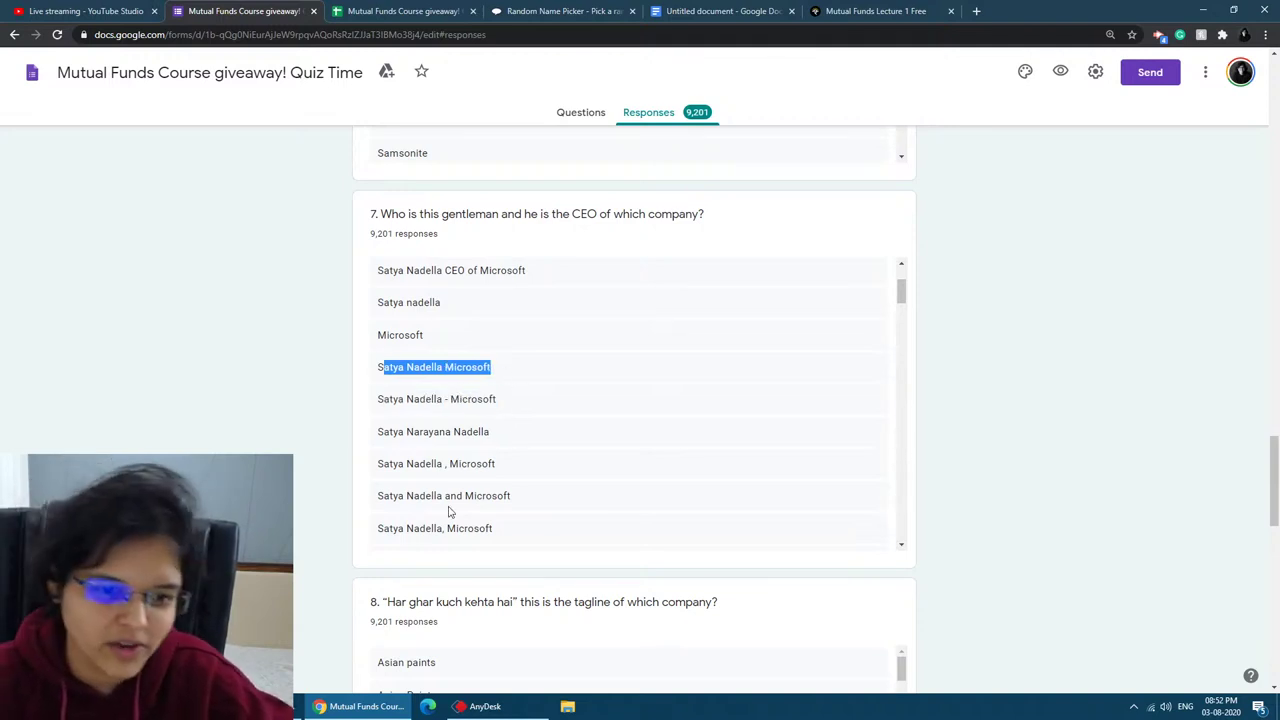
drag(384, 528, 531, 526)
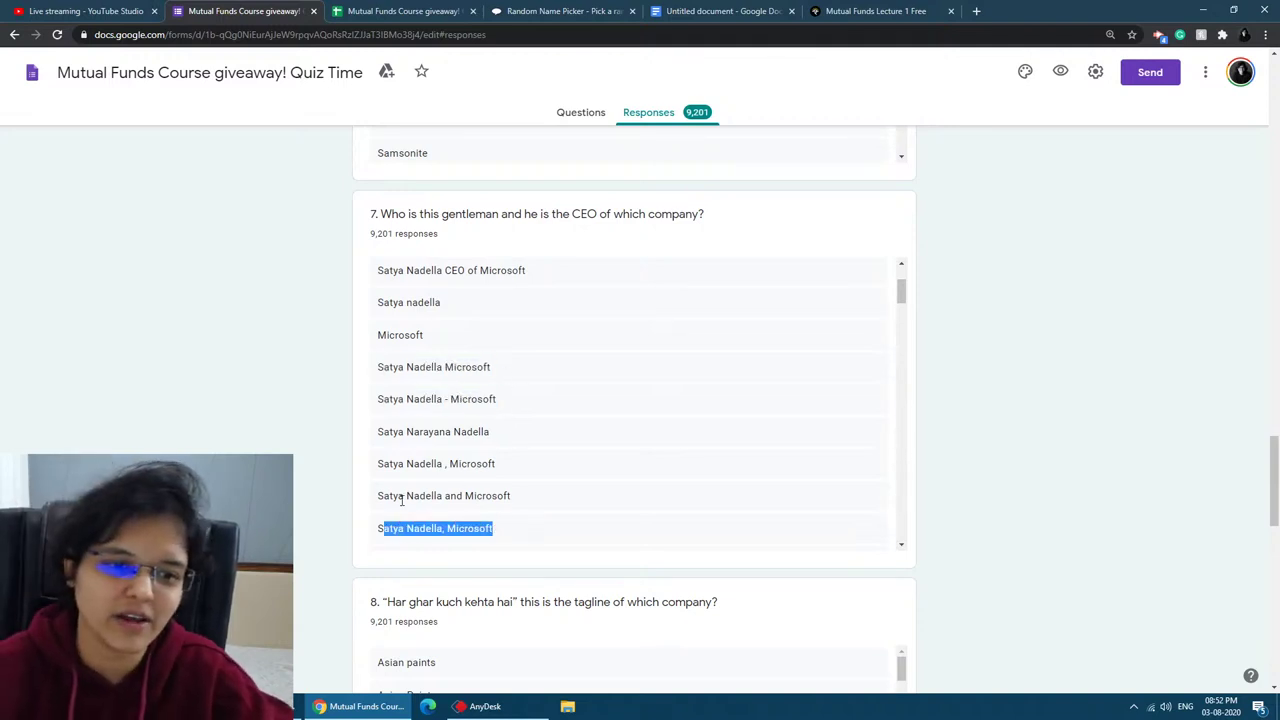
drag(400, 497, 560, 503)
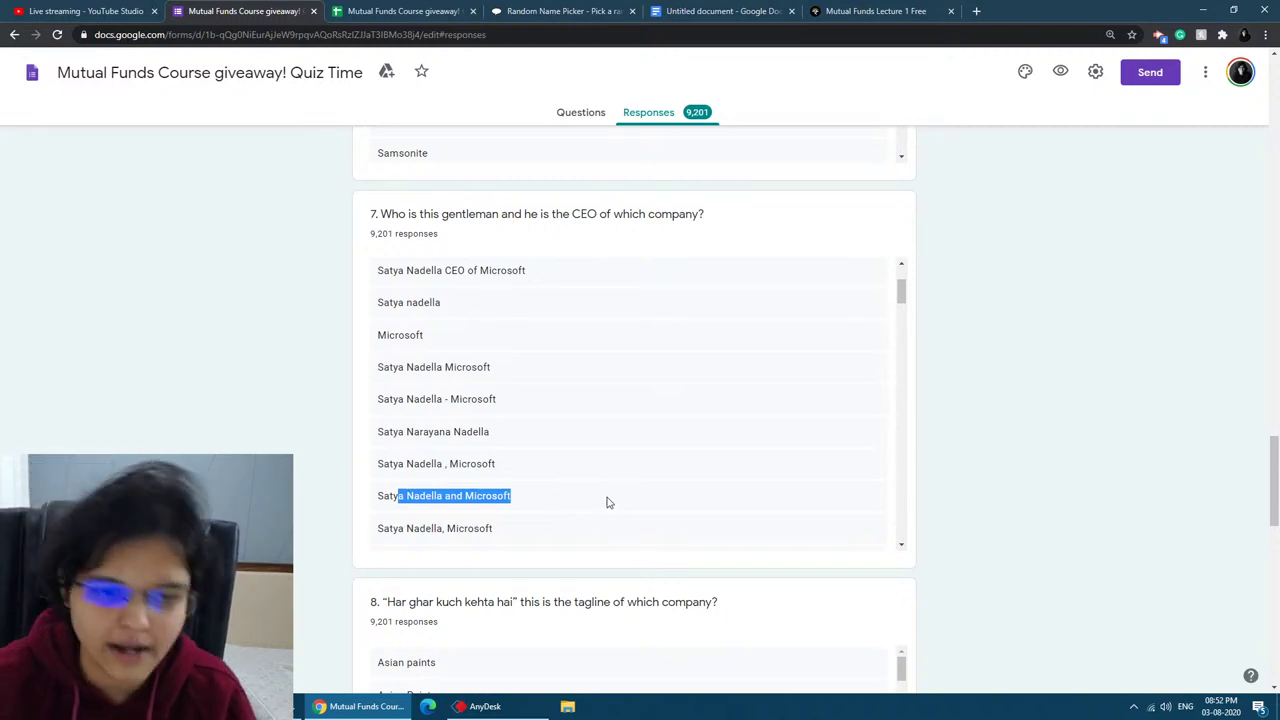
scroll(578, 494, down, 2)
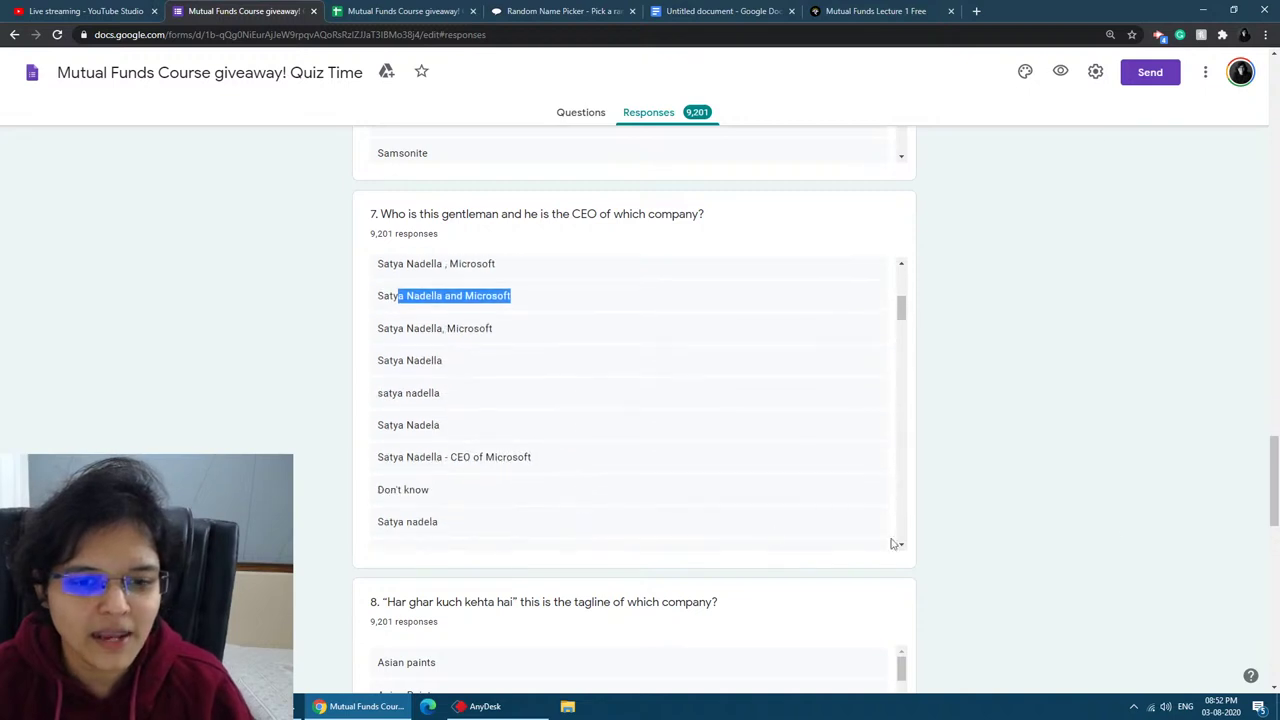
Step: Review the answers to question 8, highlighting its text "Har ghar kuch kehta hai" this is the tagline of which company?
scroll(1094, 526, down, 3)
drag(384, 273, 761, 285)
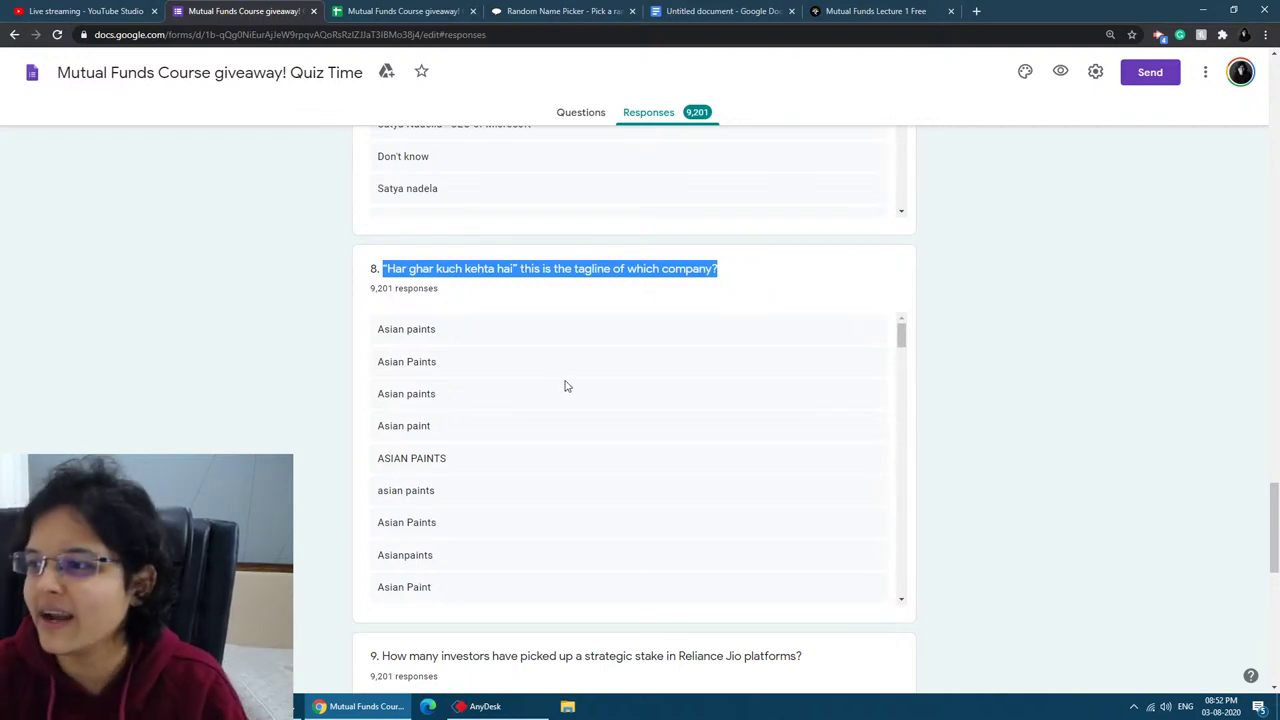
scroll(557, 417, down, 3)
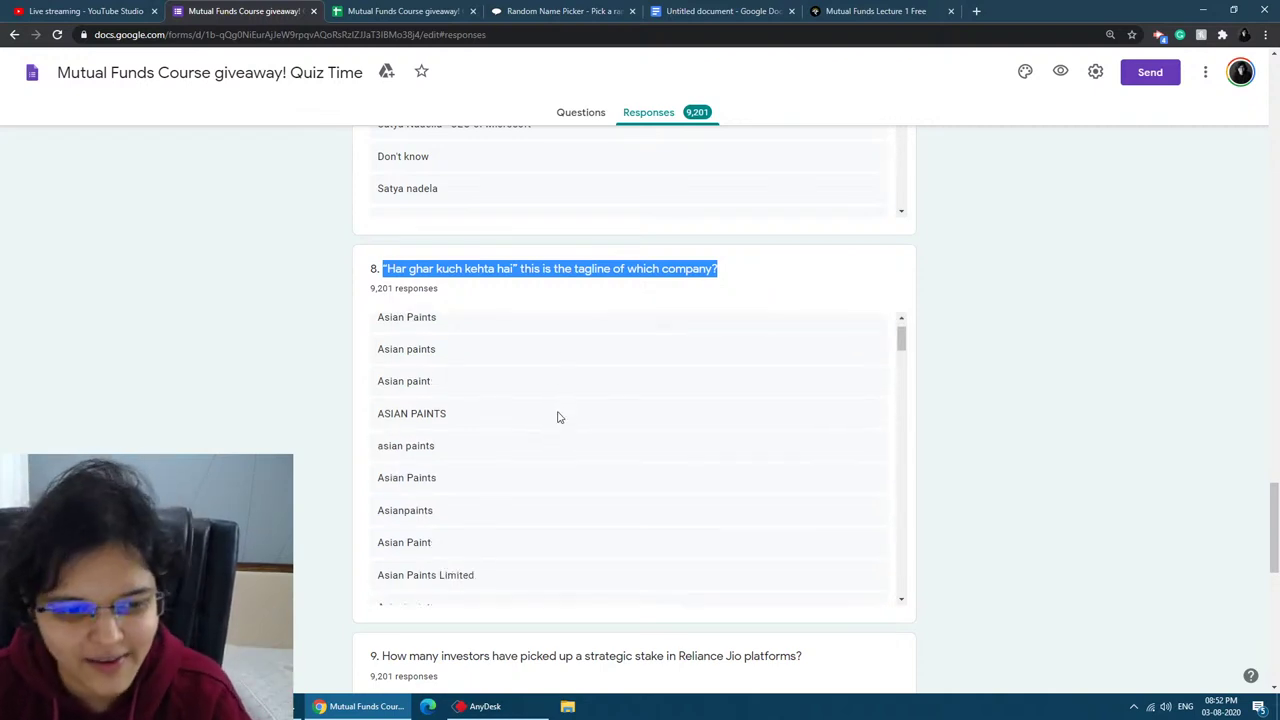
scroll(1067, 445, down, 3)
Step: Review the answers to question 9 on Reliance Jio platforms investors and question 10 on the SEBI promoter holding limit
scroll(1060, 447, down, 2)
scroll(706, 374, up, 1)
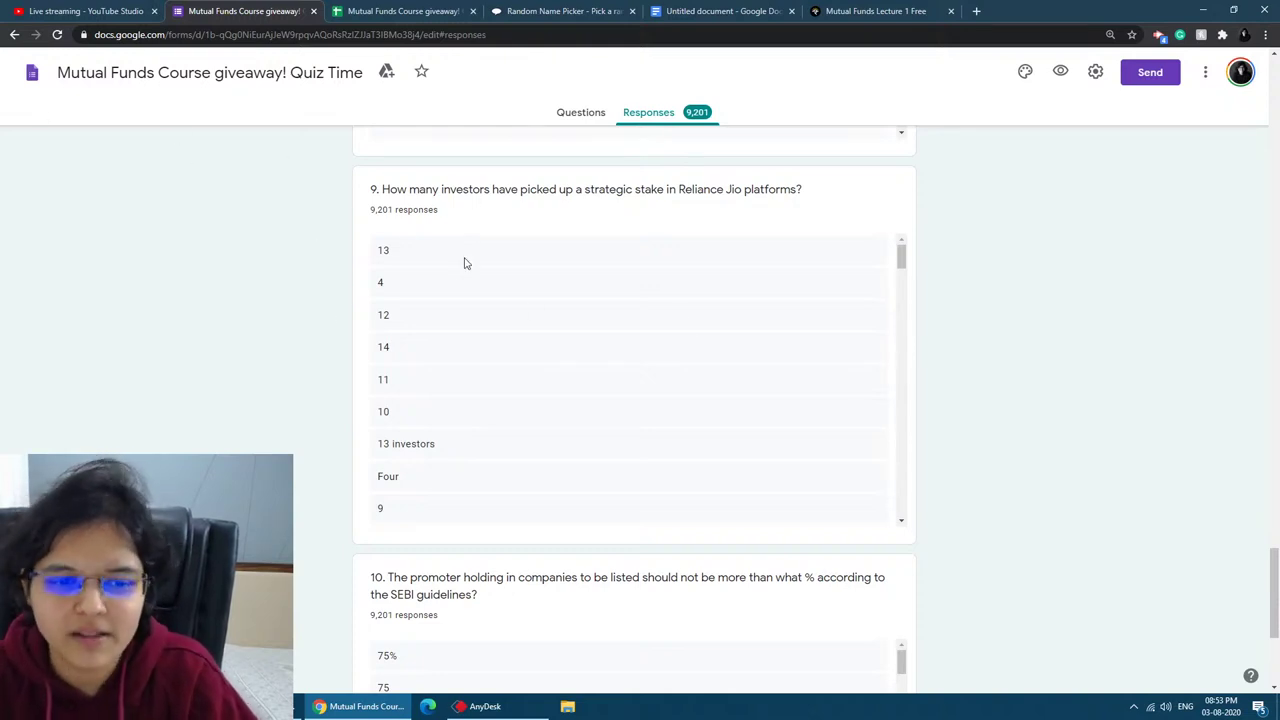
scroll(680, 326, down, 5)
scroll(1038, 410, down, 3)
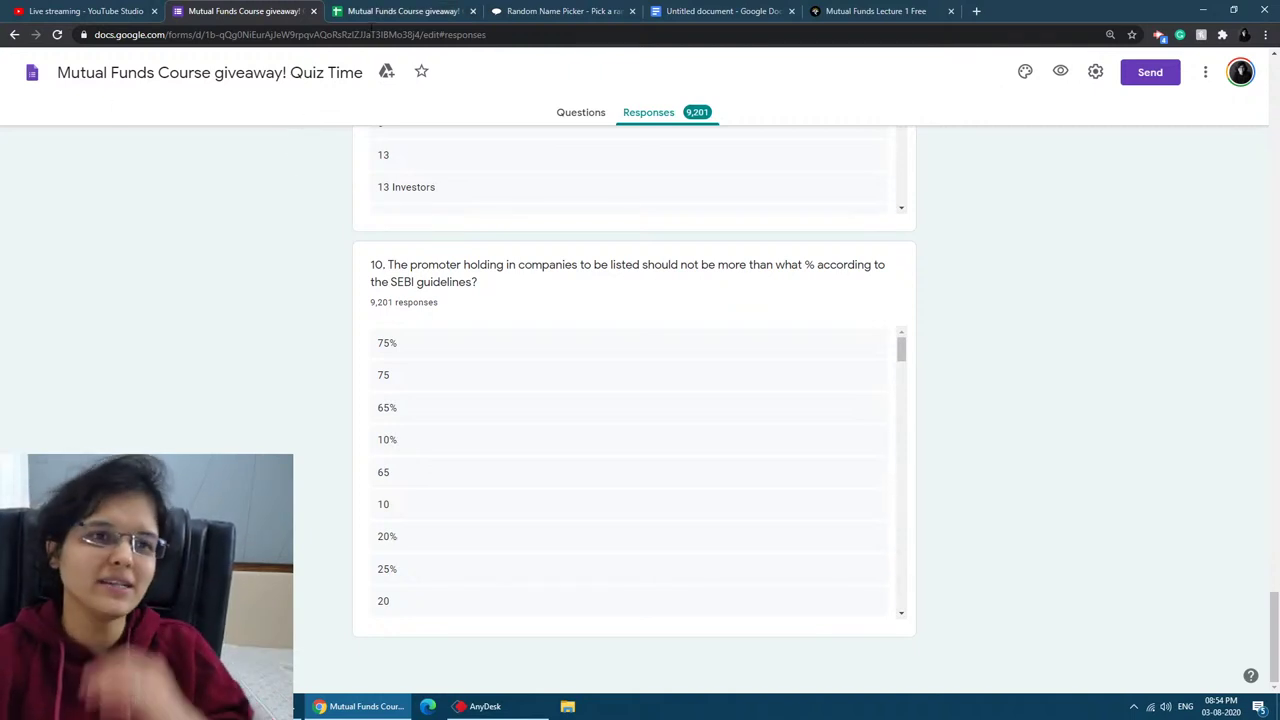
Step: Switch to the quiz responses spreadsheet and copy all filtered entrants' names from the "Enter your Name" column
click(393, 16)
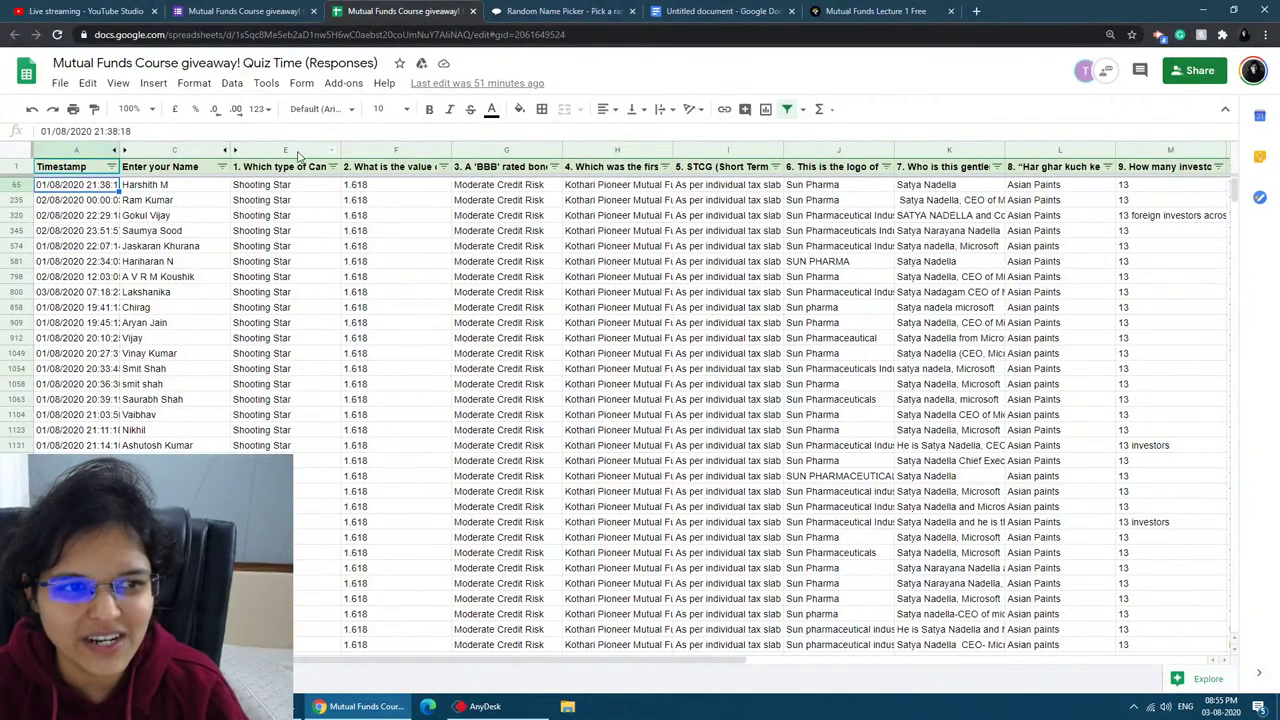
click(175, 186)
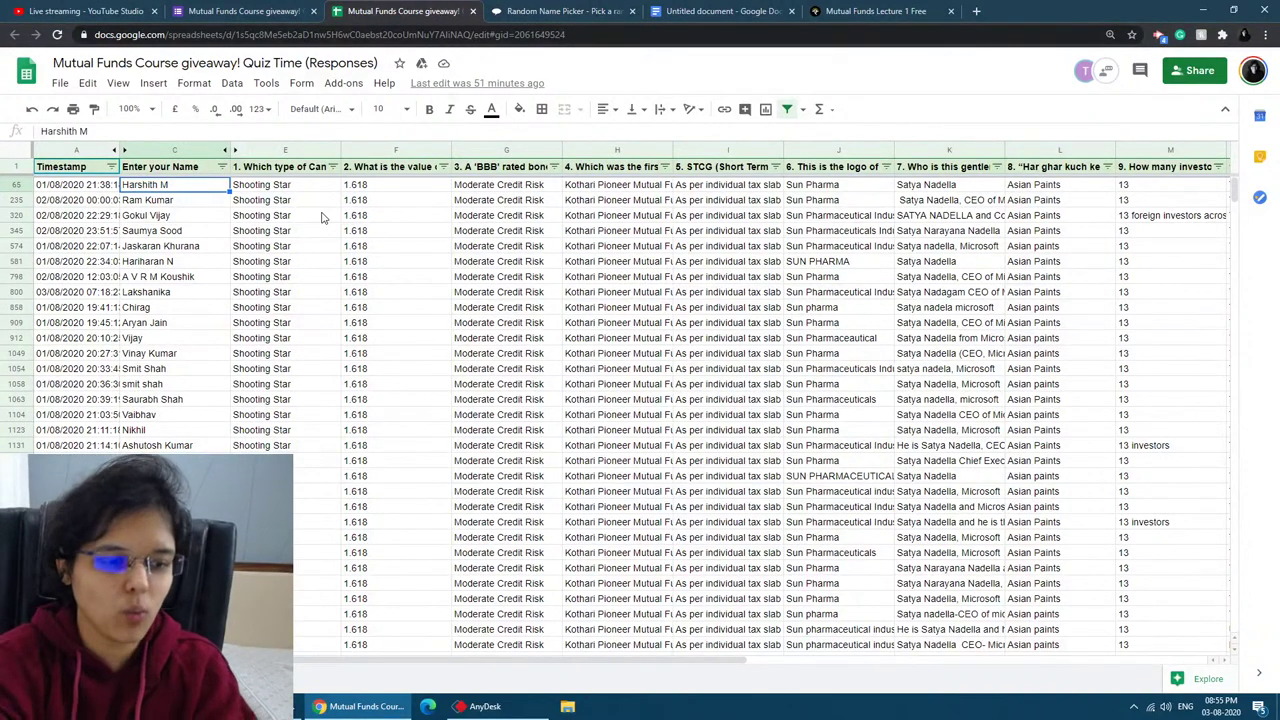
key(ctrl+shift+Down)
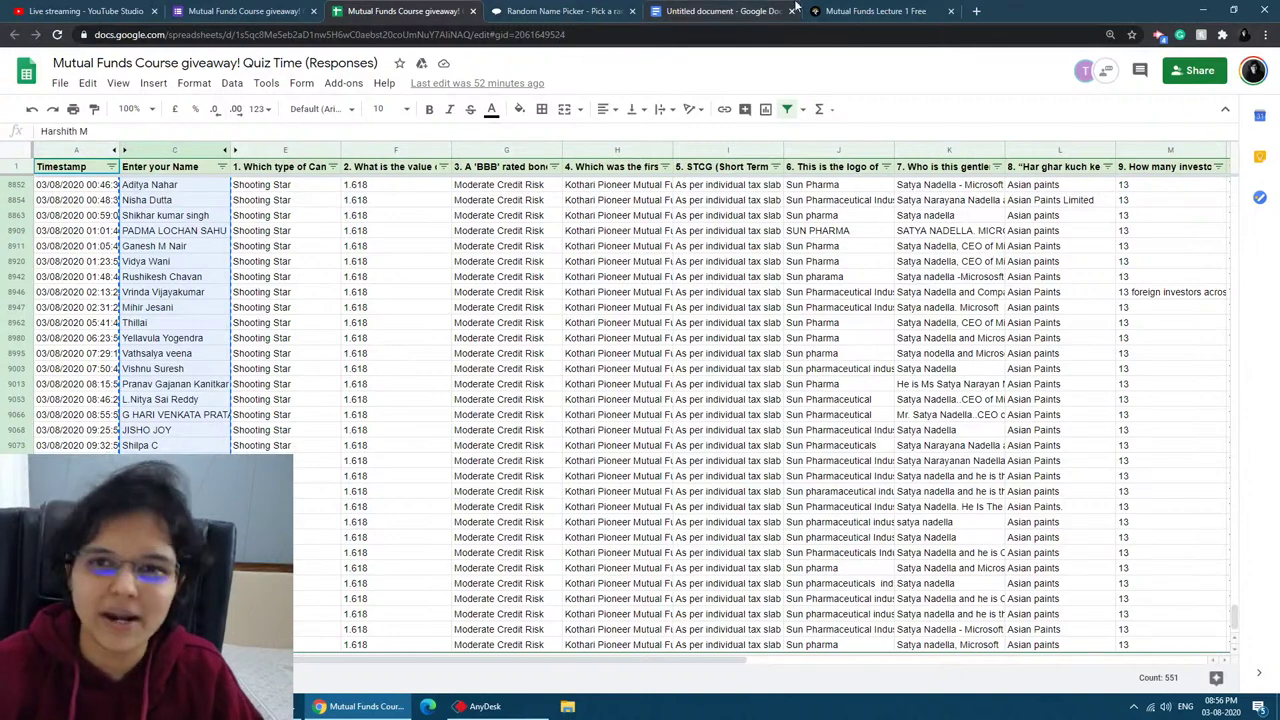
Step: Switch to the Random Name Picker page and replace its existing list of entries with the copied entrants' names
click(700, 11)
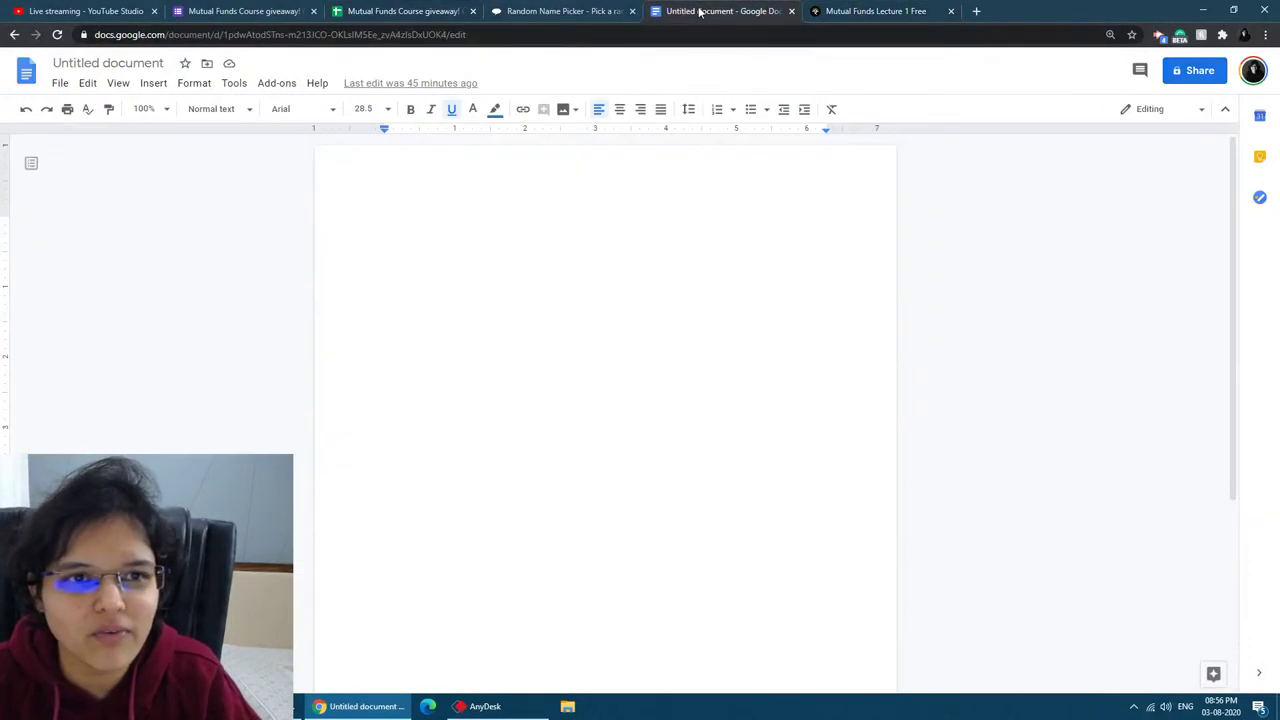
click(551, 11)
scroll(750, 375, up, 4)
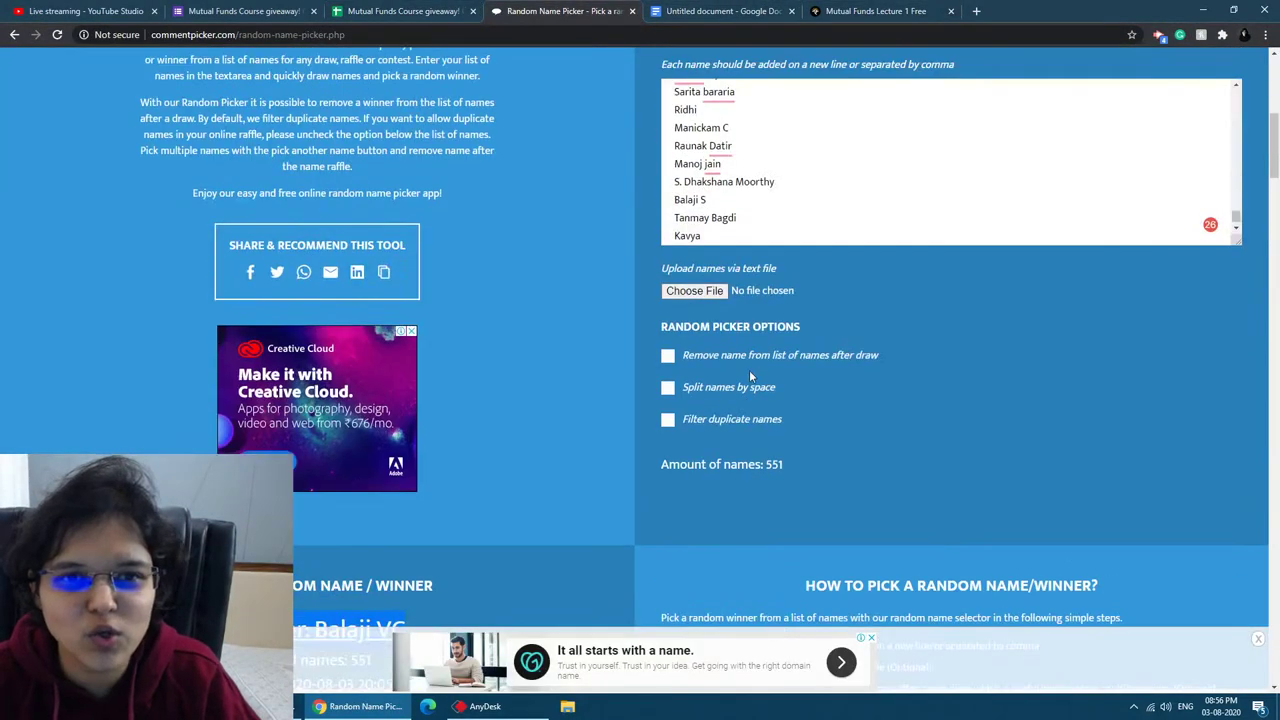
scroll(749, 370, up, 5)
scroll(749, 370, down, 3)
click(738, 412)
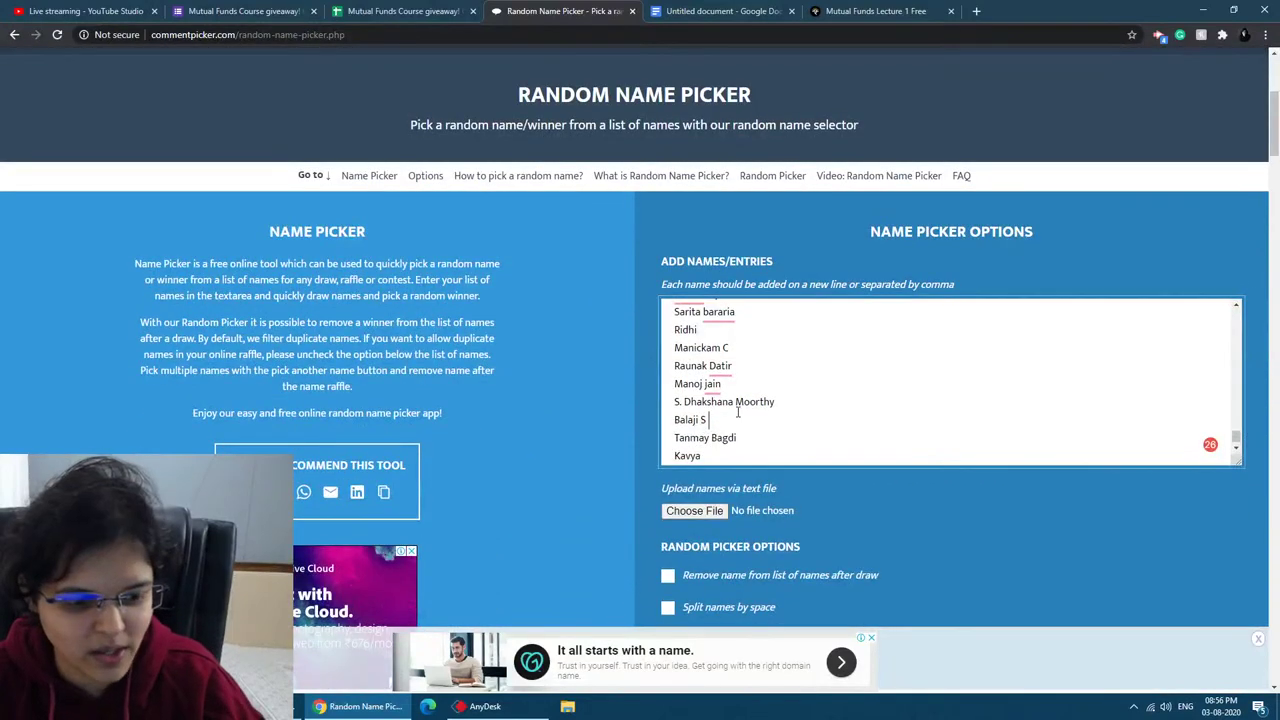
key(ctrl+a)
key(BackSpace)
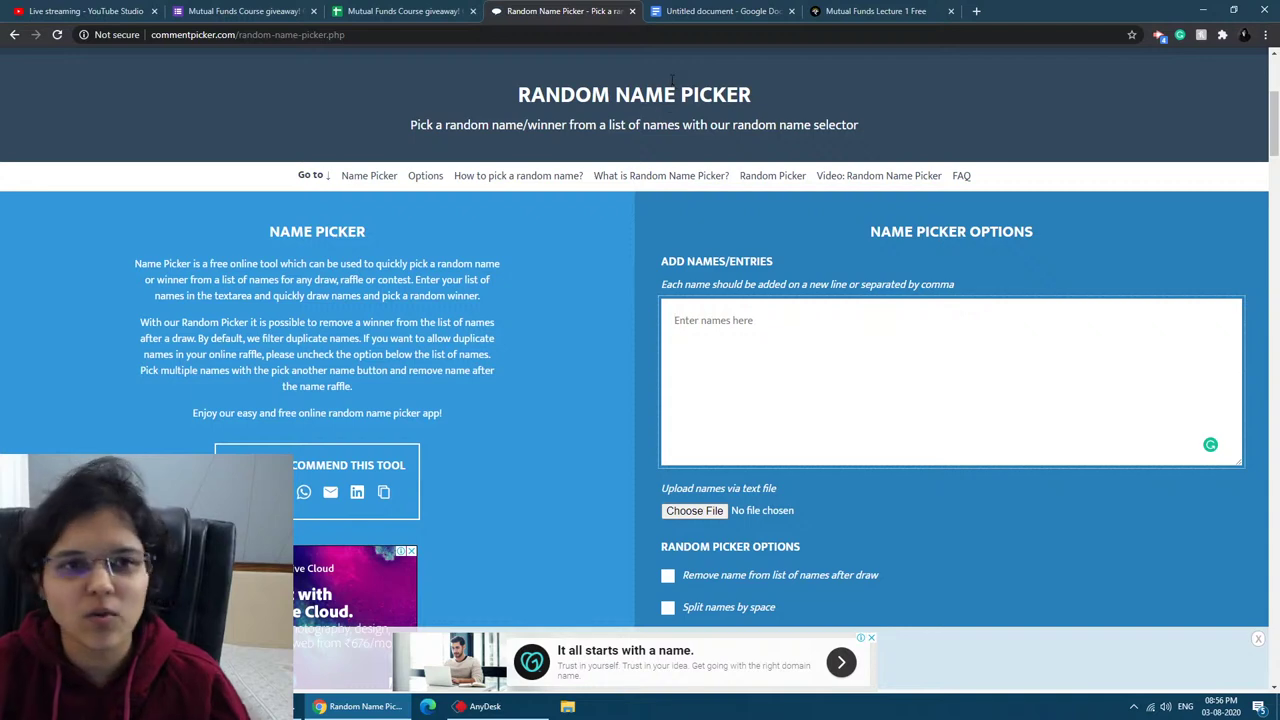
key(ctrl+v)
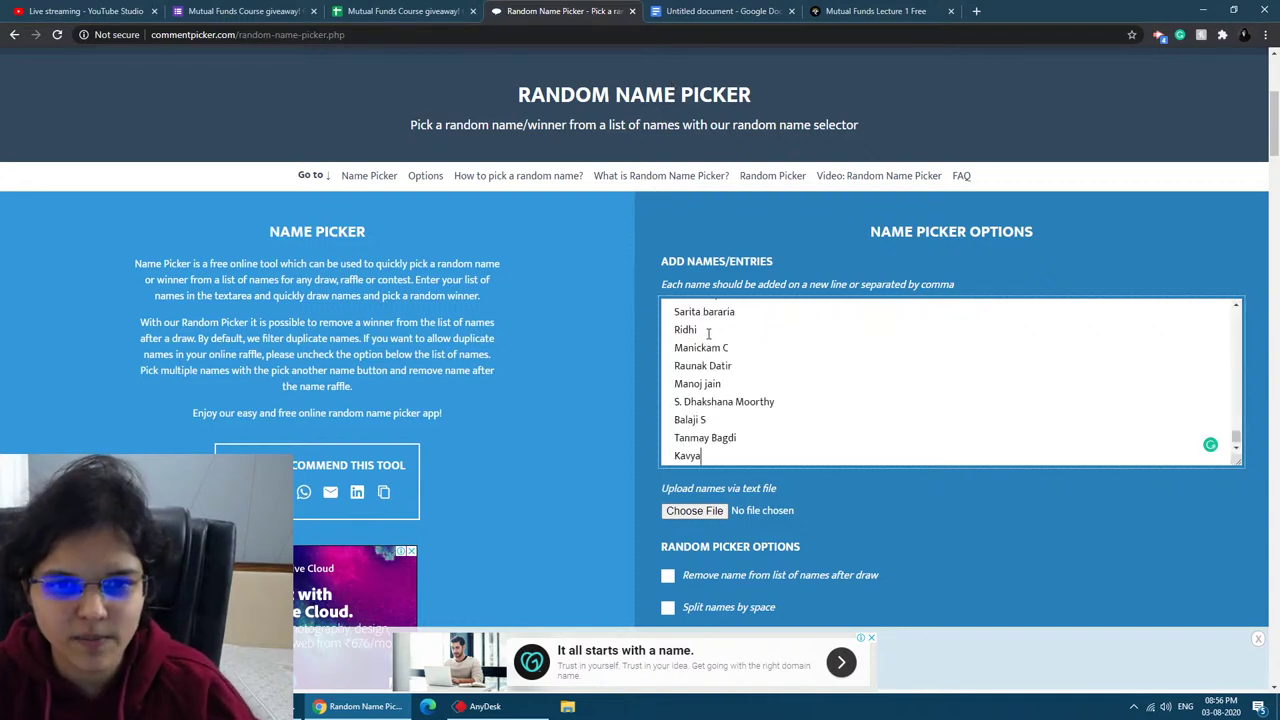
mouse_move(722, 366)
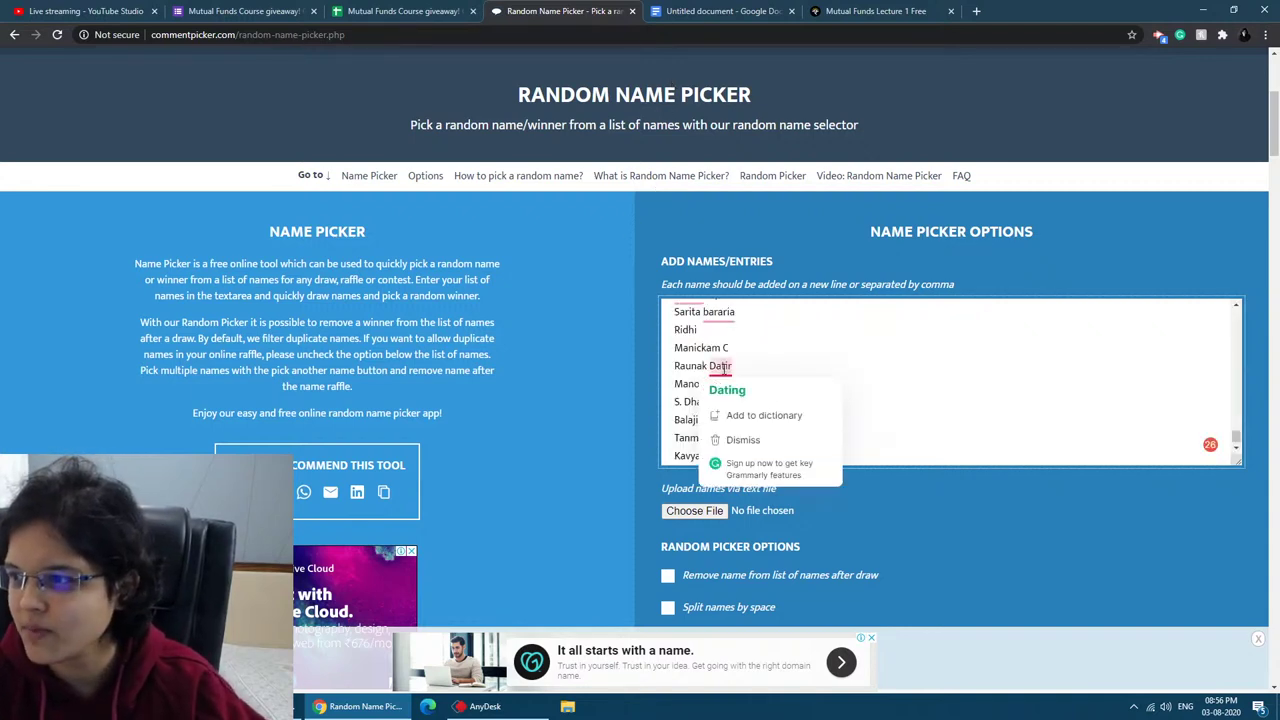
click(957, 440)
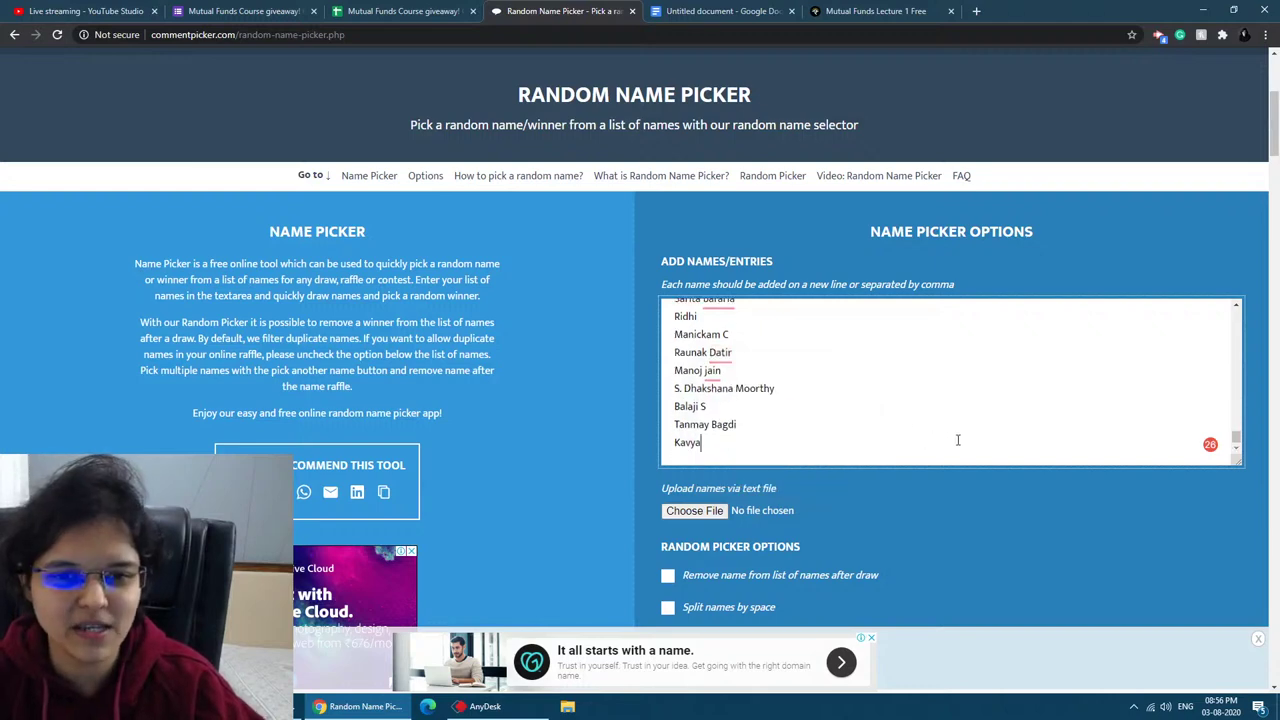
Step: Start a new random draw from the pasted names and bring up the winner
scroll(904, 506, down, 4)
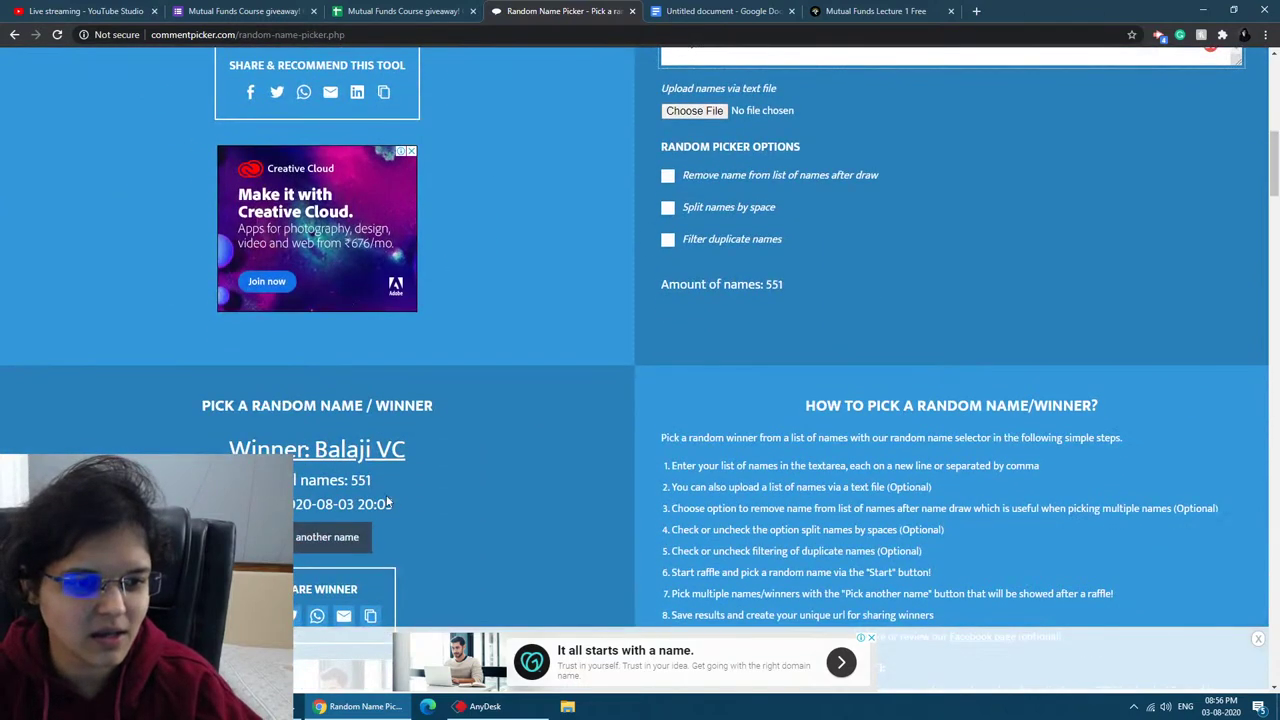
click(312, 538)
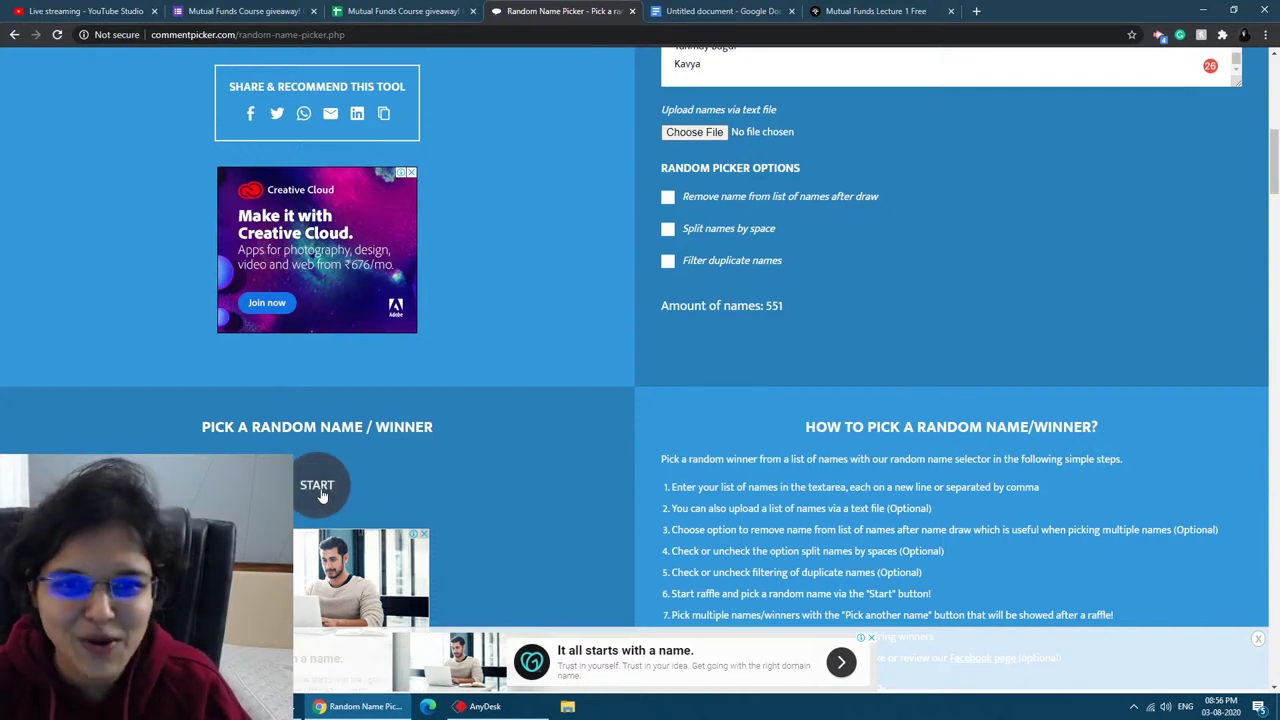
click(320, 490)
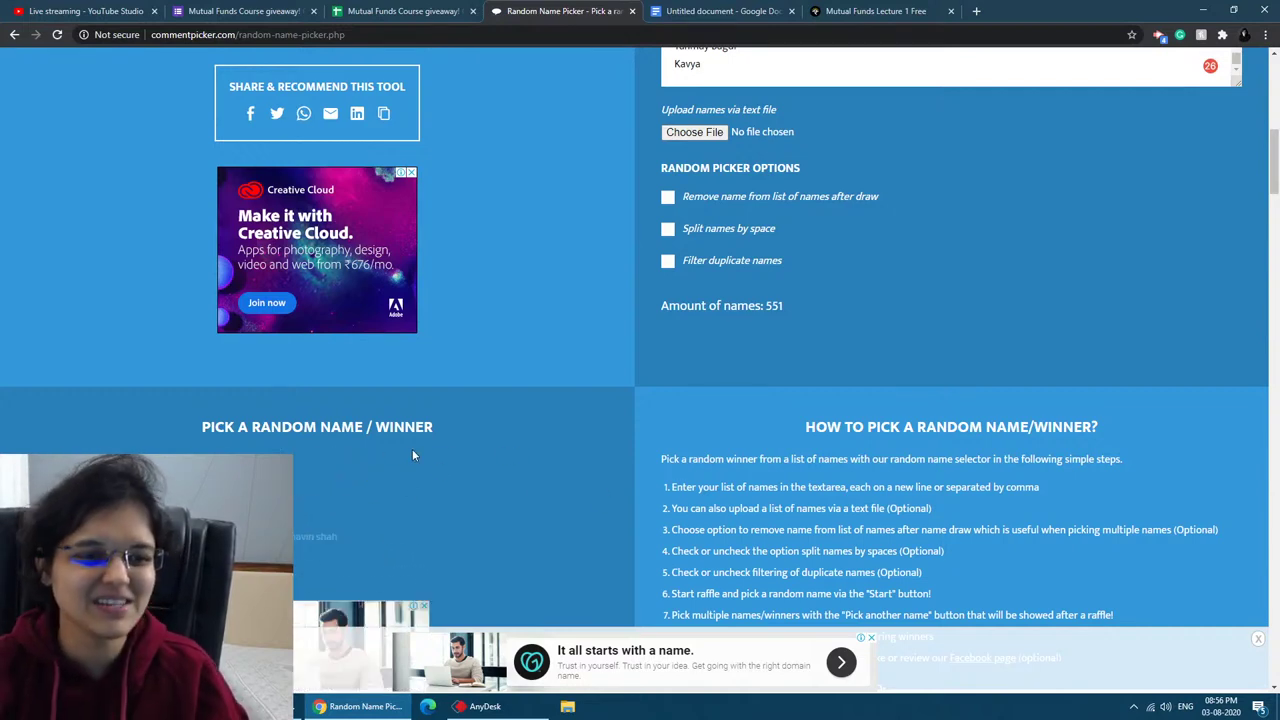
scroll(413, 455, down, 2)
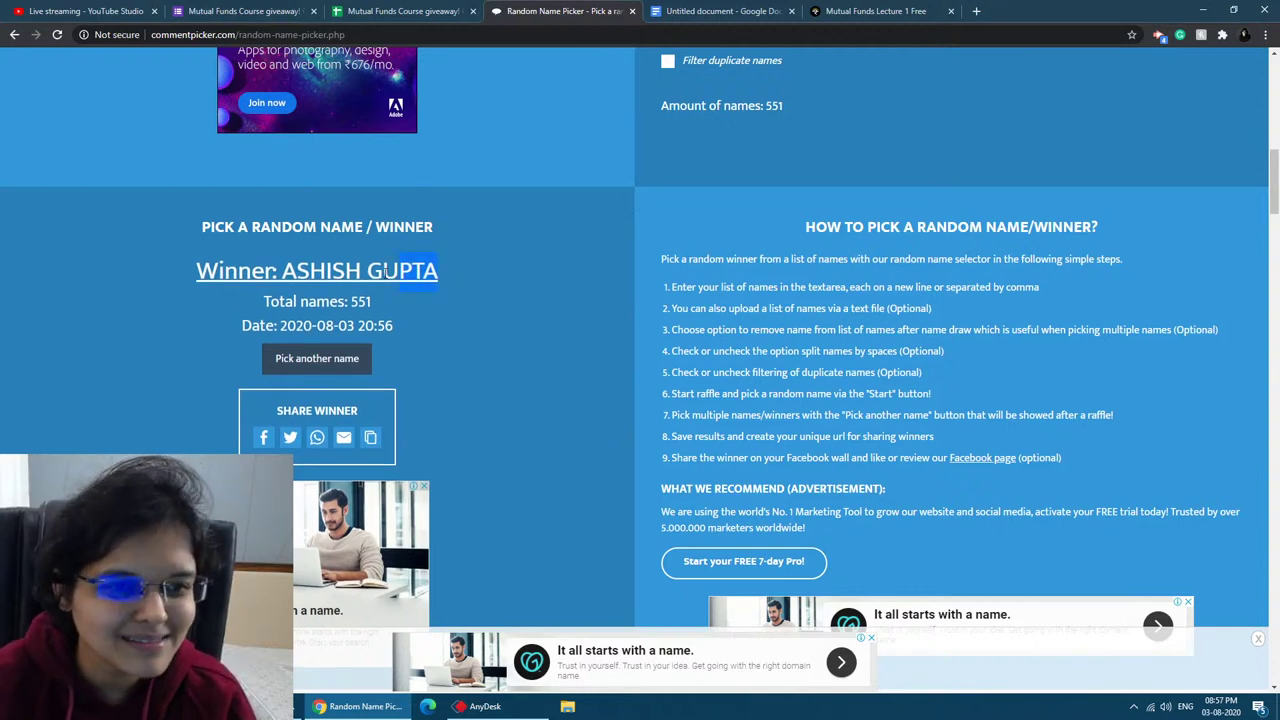
Step: Copy the drawn winner line and paste it into the blank Google Docs document
drag(385, 272, 198, 280)
key(ctrl+c)
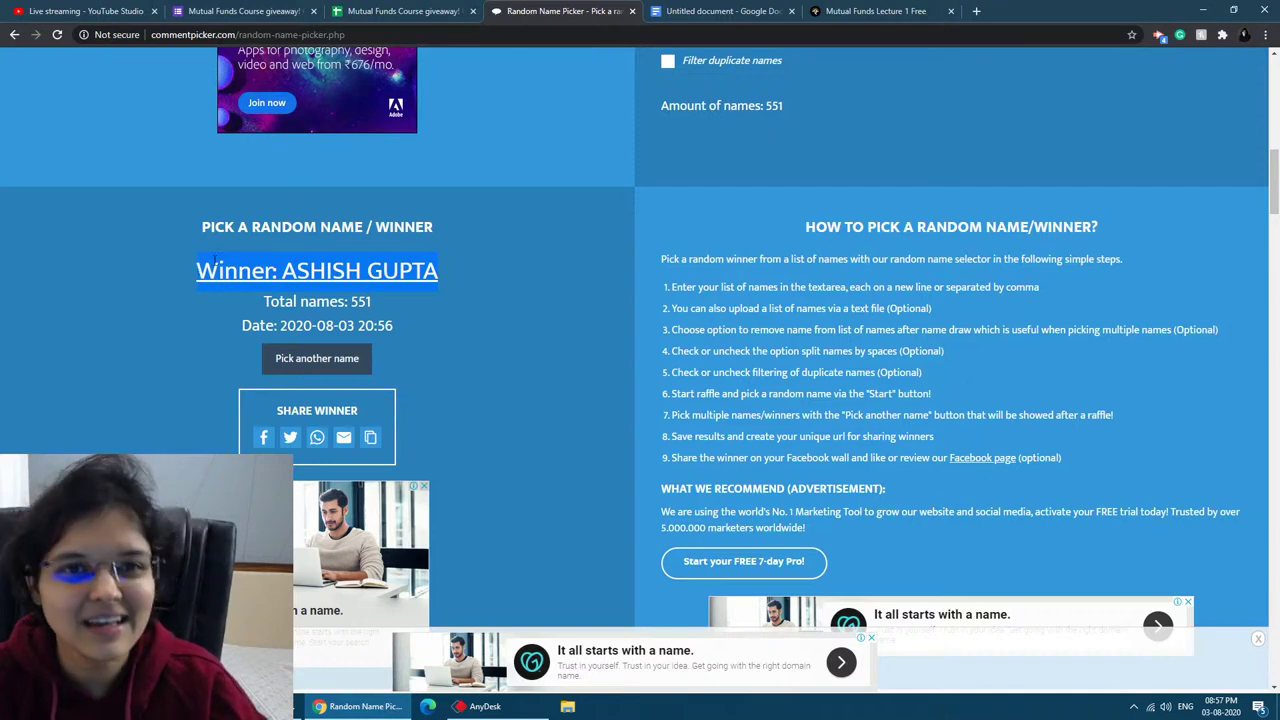
click(718, 11)
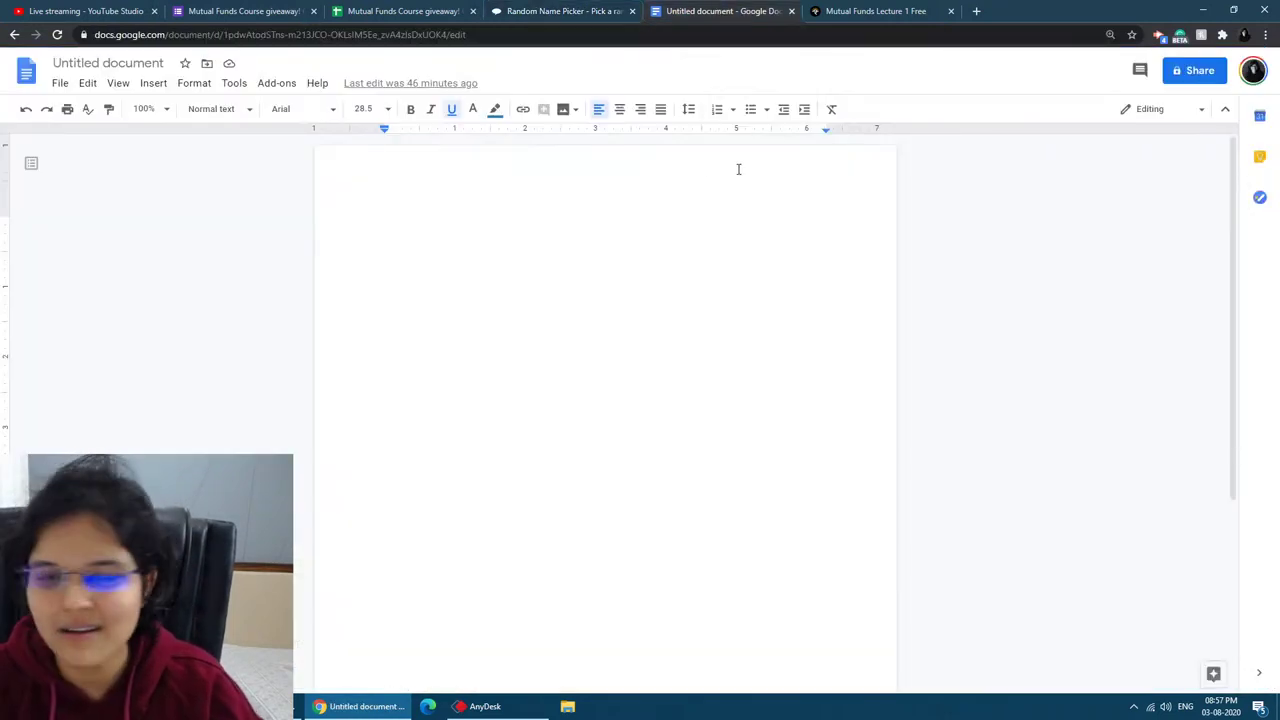
key(ctrl+v)
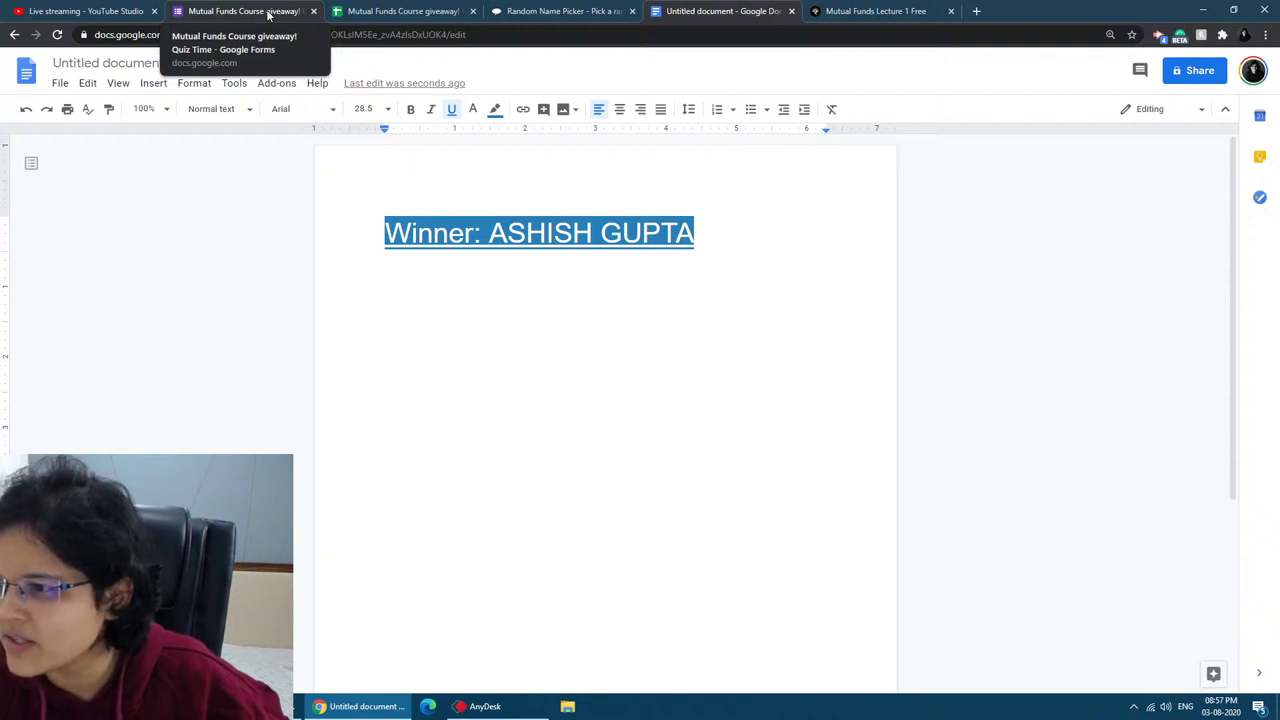
Step: Return to the quiz form's responses and look back through the answers from the entrant details to question 9
click(268, 14)
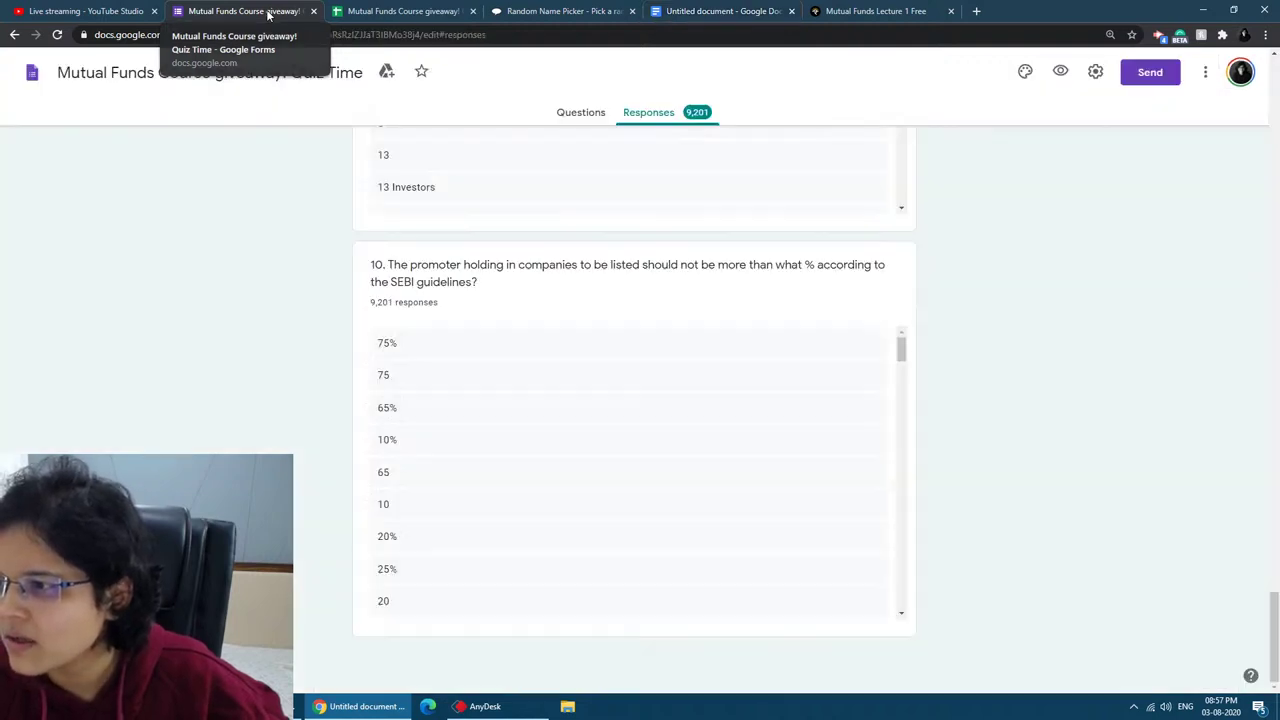
scroll(490, 417, up, 20)
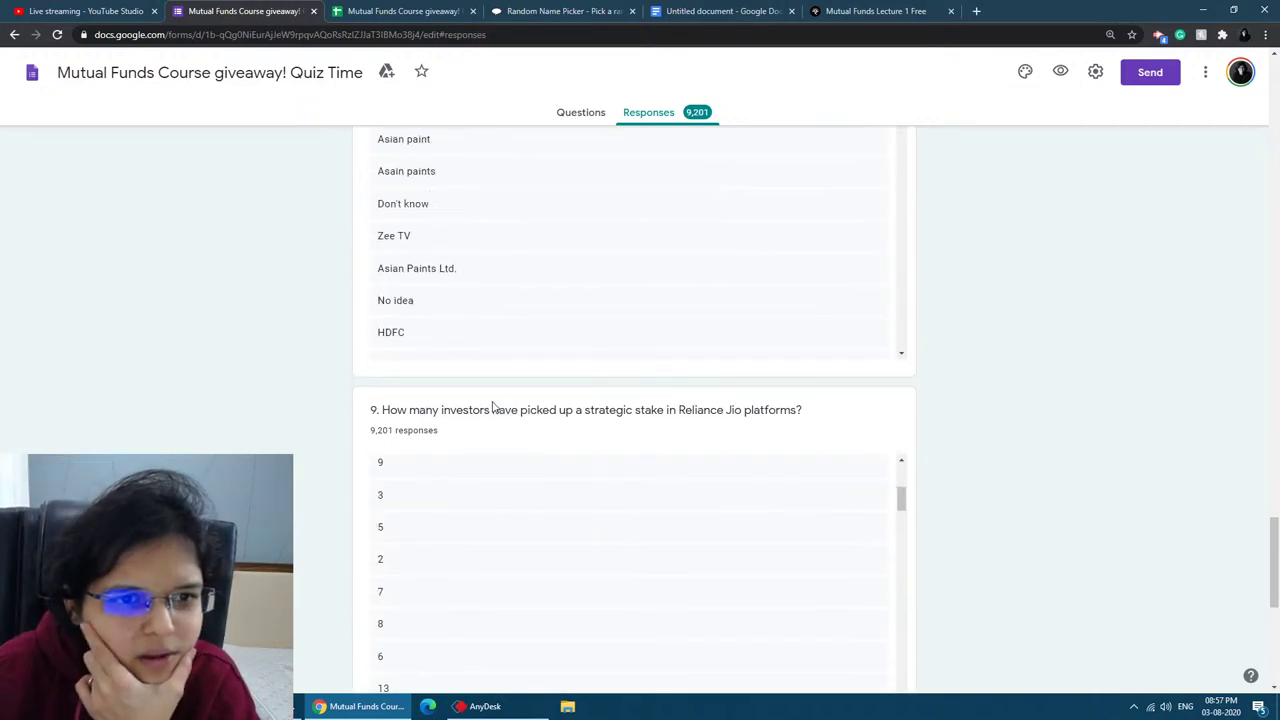
scroll(492, 405, up, 15)
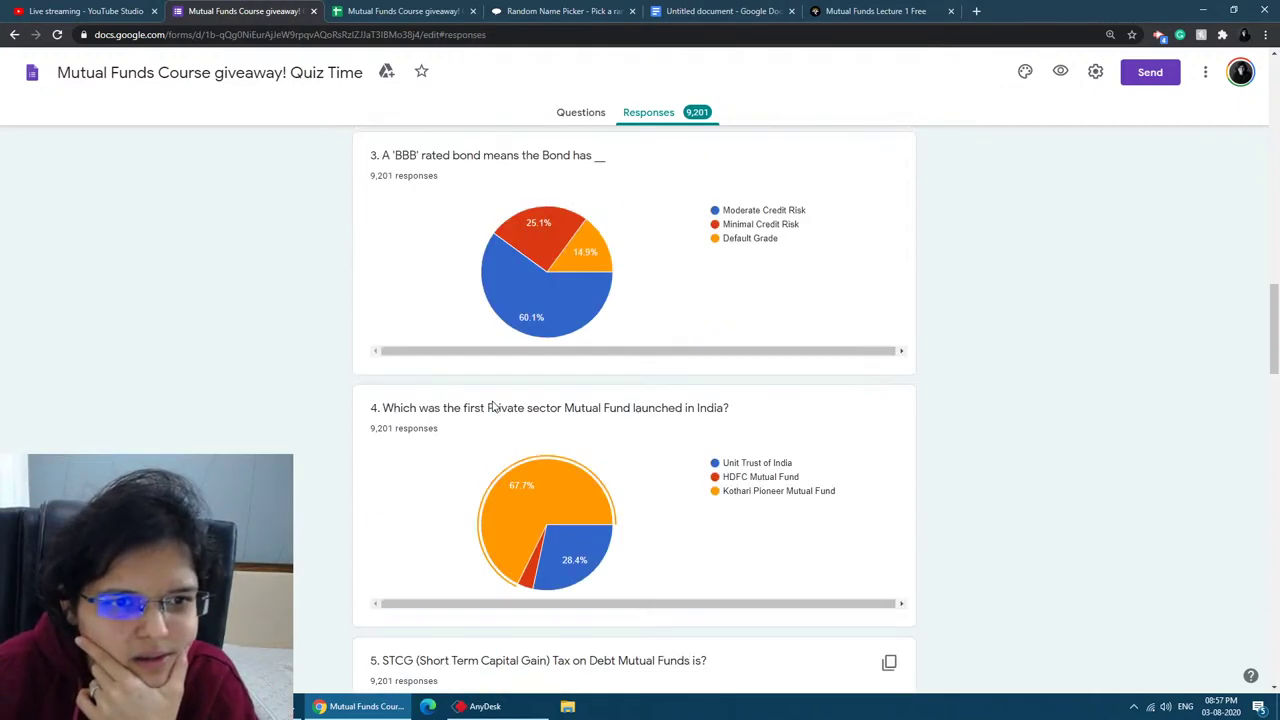
scroll(492, 405, up, 3)
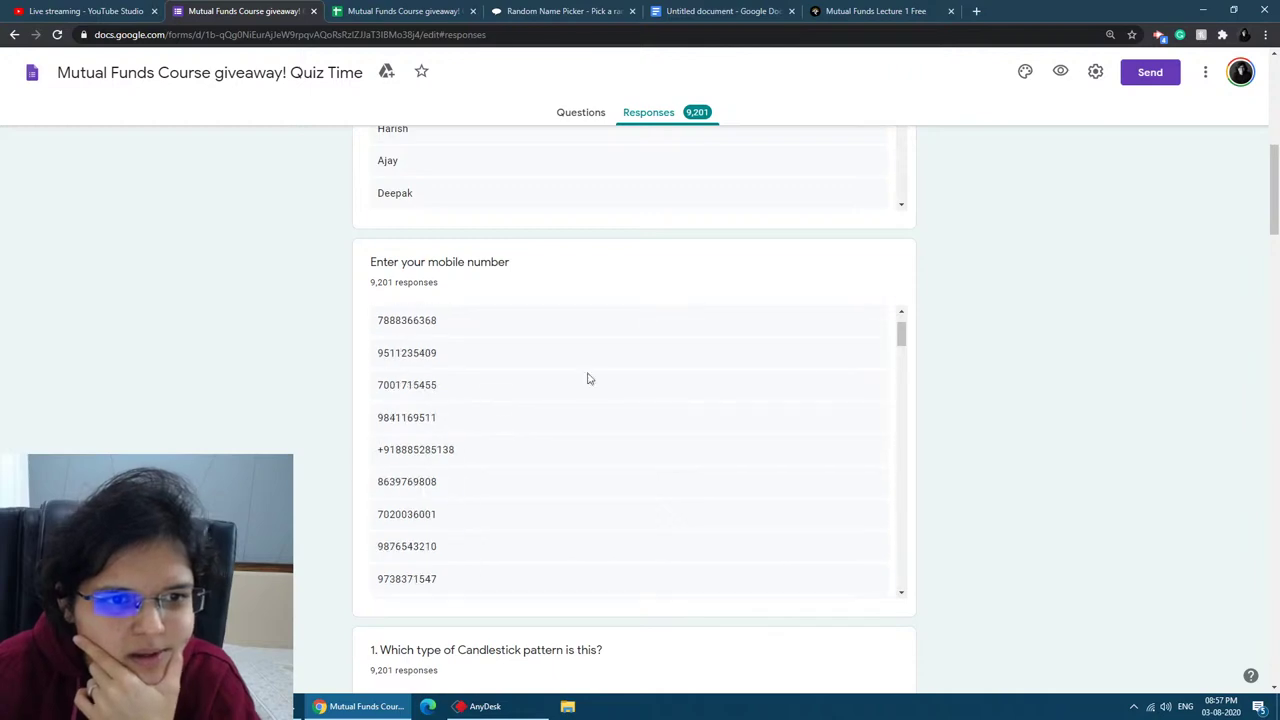
scroll(1146, 363, up, 8)
scroll(1135, 380, down, 15)
scroll(1133, 384, down, 20)
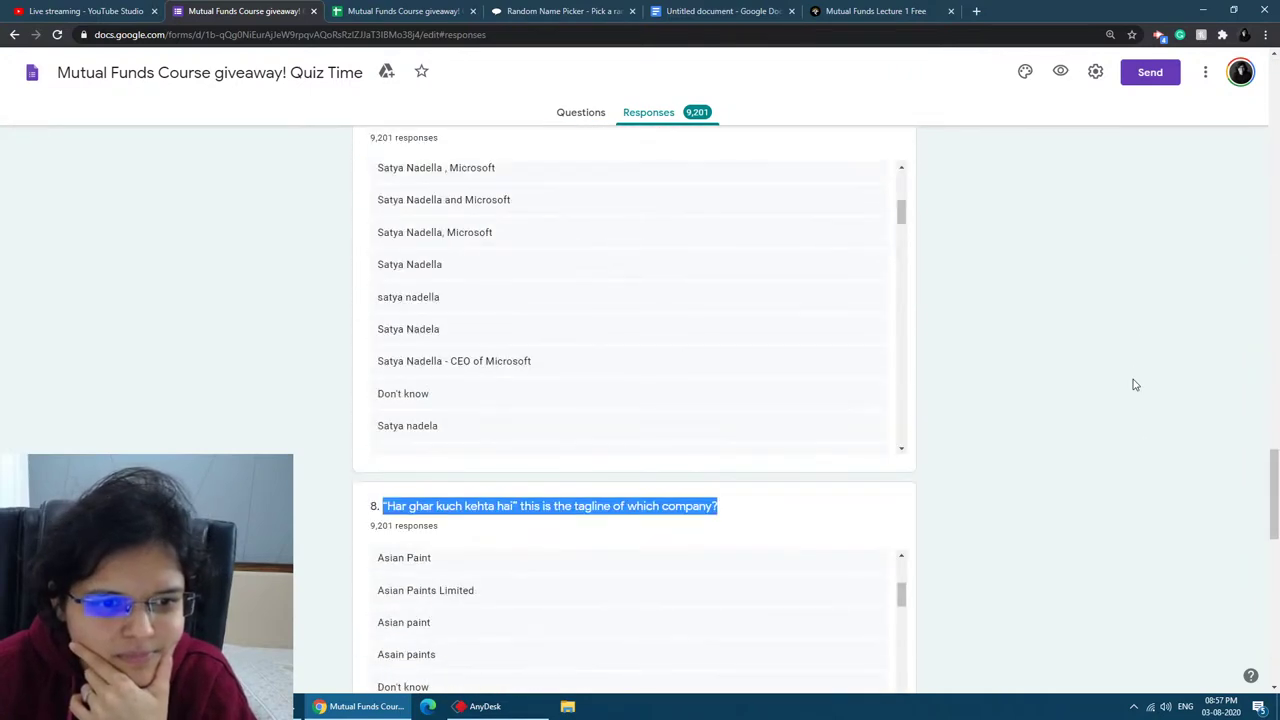
scroll(1135, 385, up, 6)
scroll(1135, 385, up, 8)
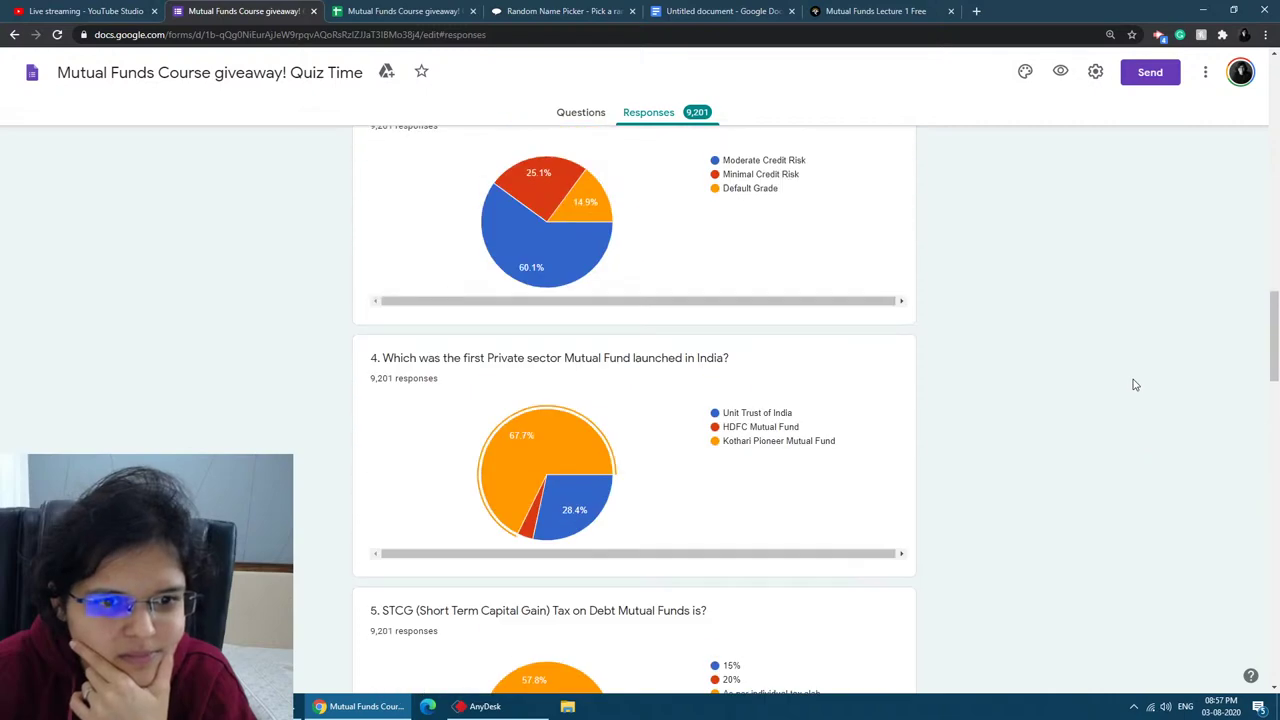
scroll(1135, 385, up, 2)
scroll(1135, 385, down, 18)
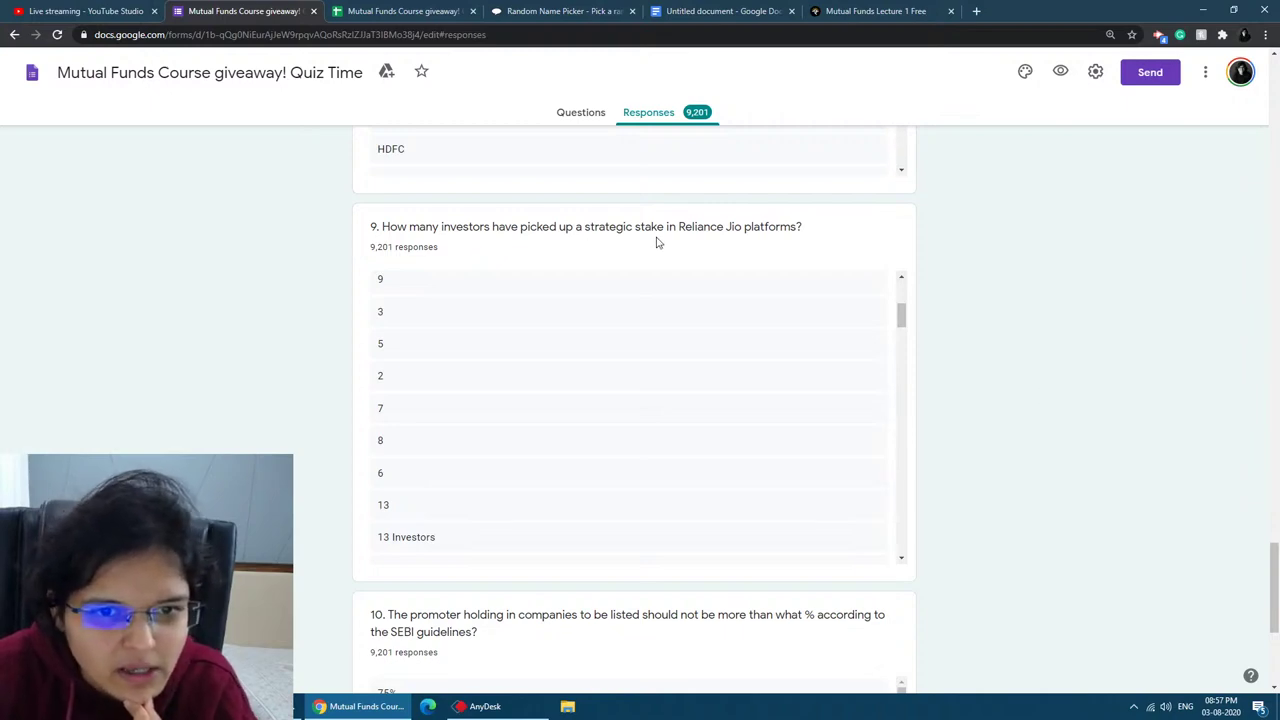
Step: Check the filtered entrants' answer columns across the quiz responses spreadsheet
click(400, 11)
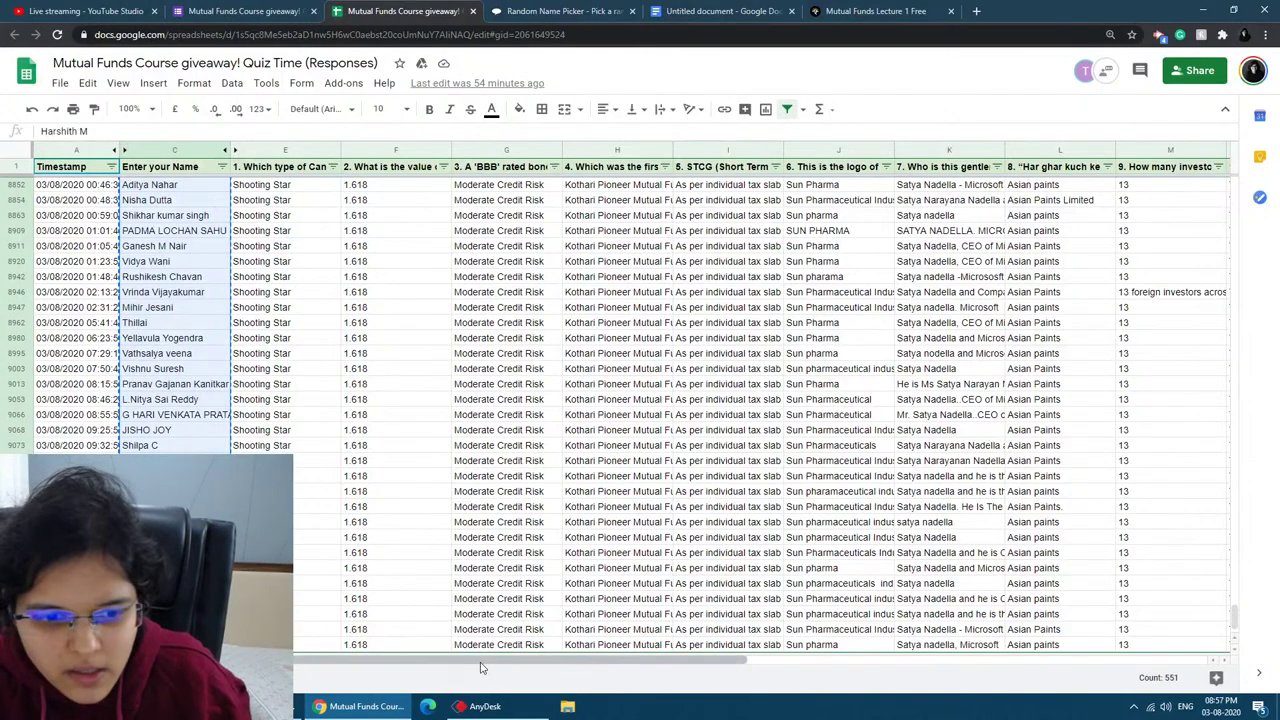
scroll(754, 660, right, 5)
scroll(754, 660, left, 5)
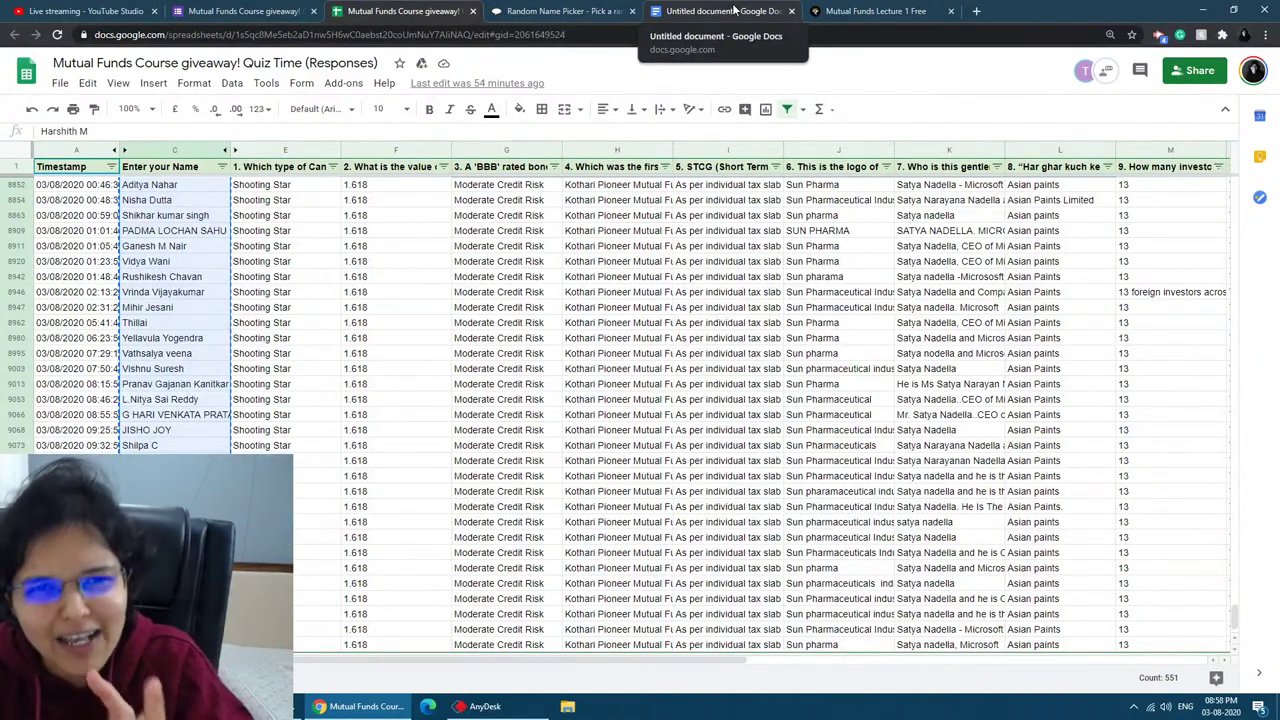
Step: Check the live stream in YouTube Studio and revisit the document and name picker page showing the drawn winner
click(735, 12)
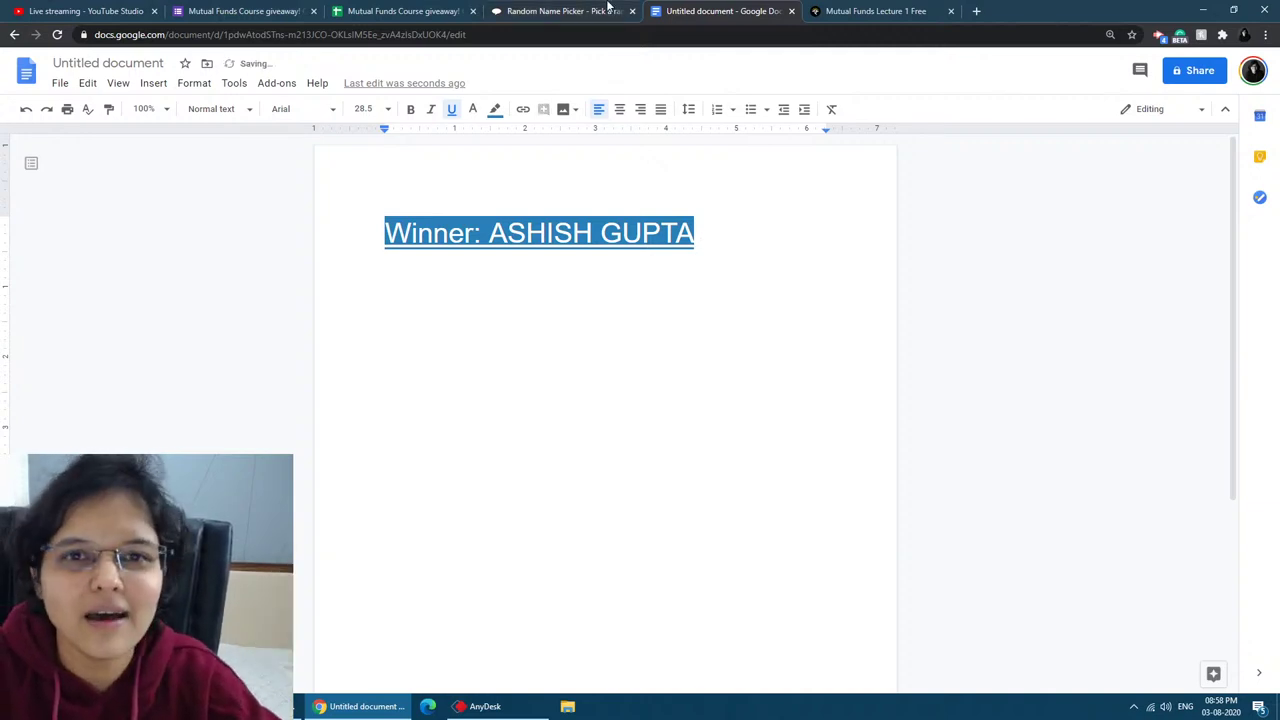
click(236, 18)
click(112, 8)
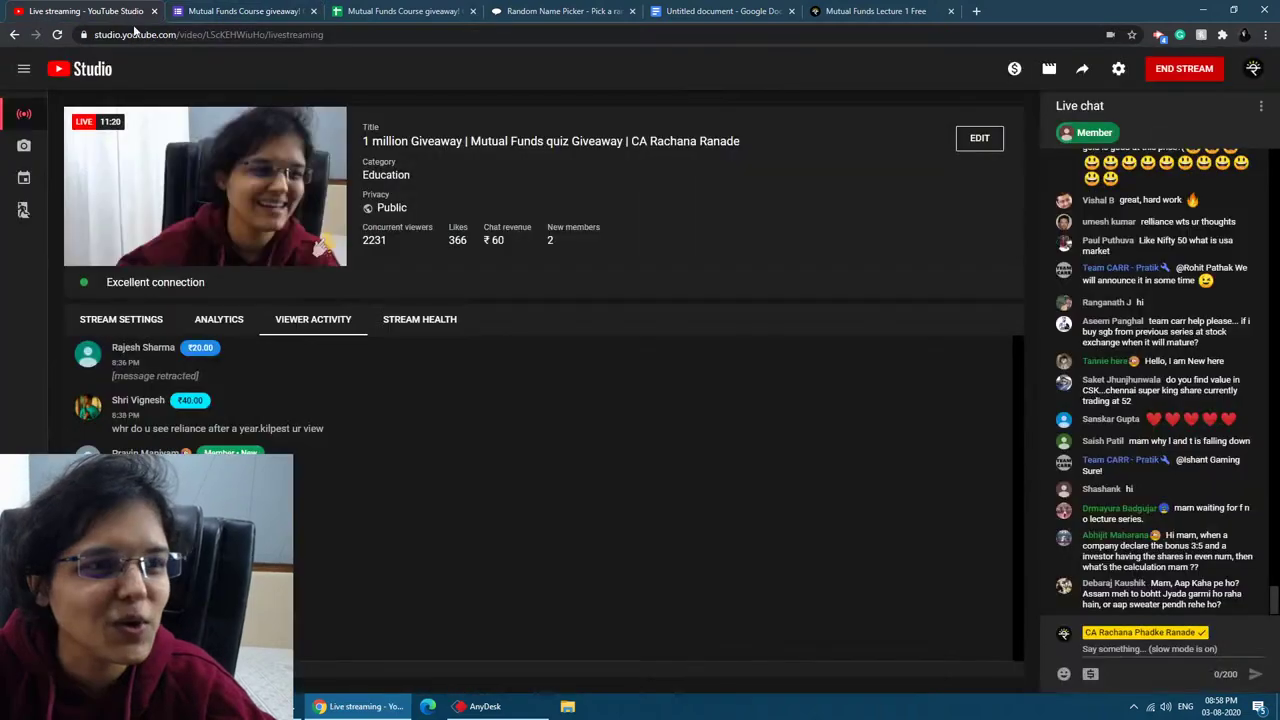
click(290, 11)
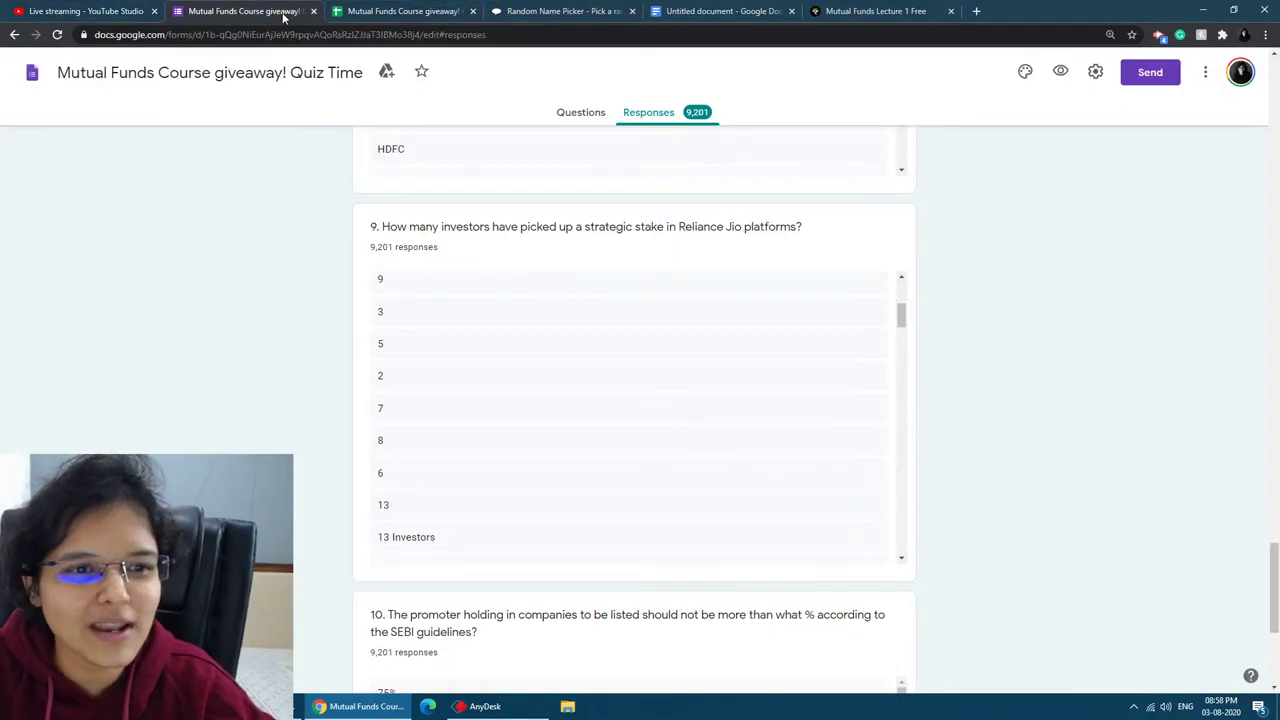
click(699, 10)
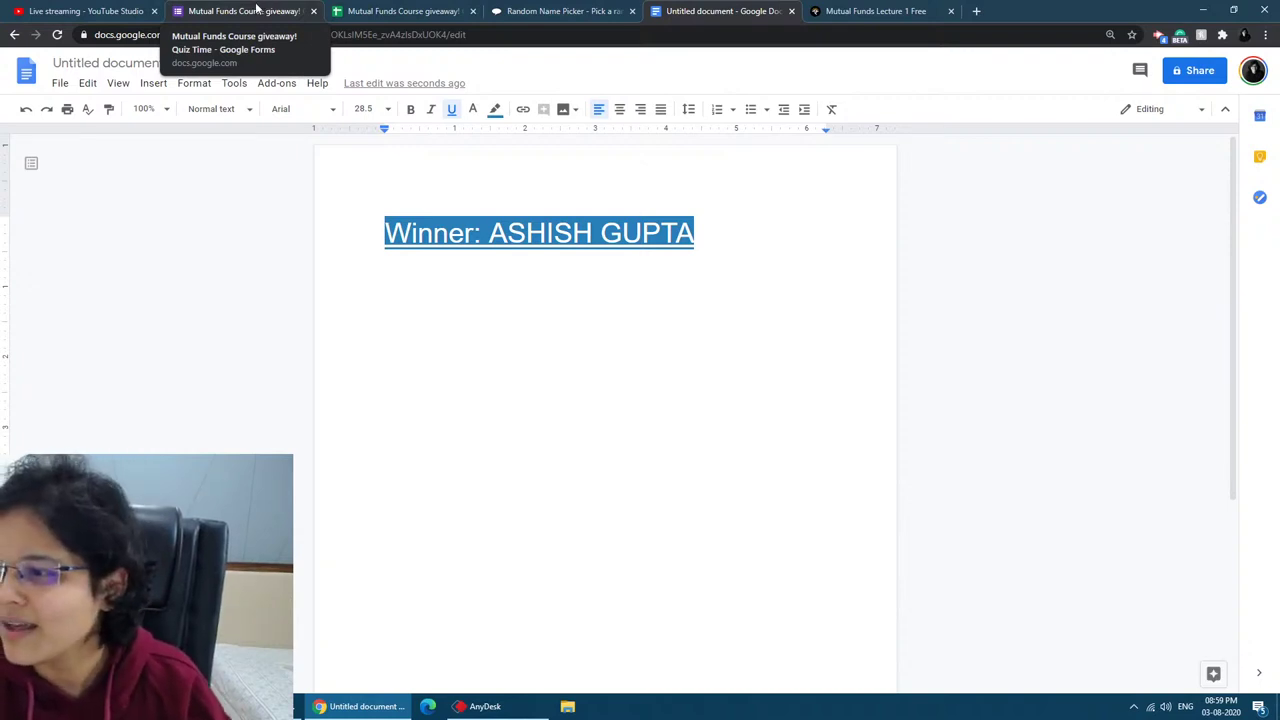
click(560, 11)
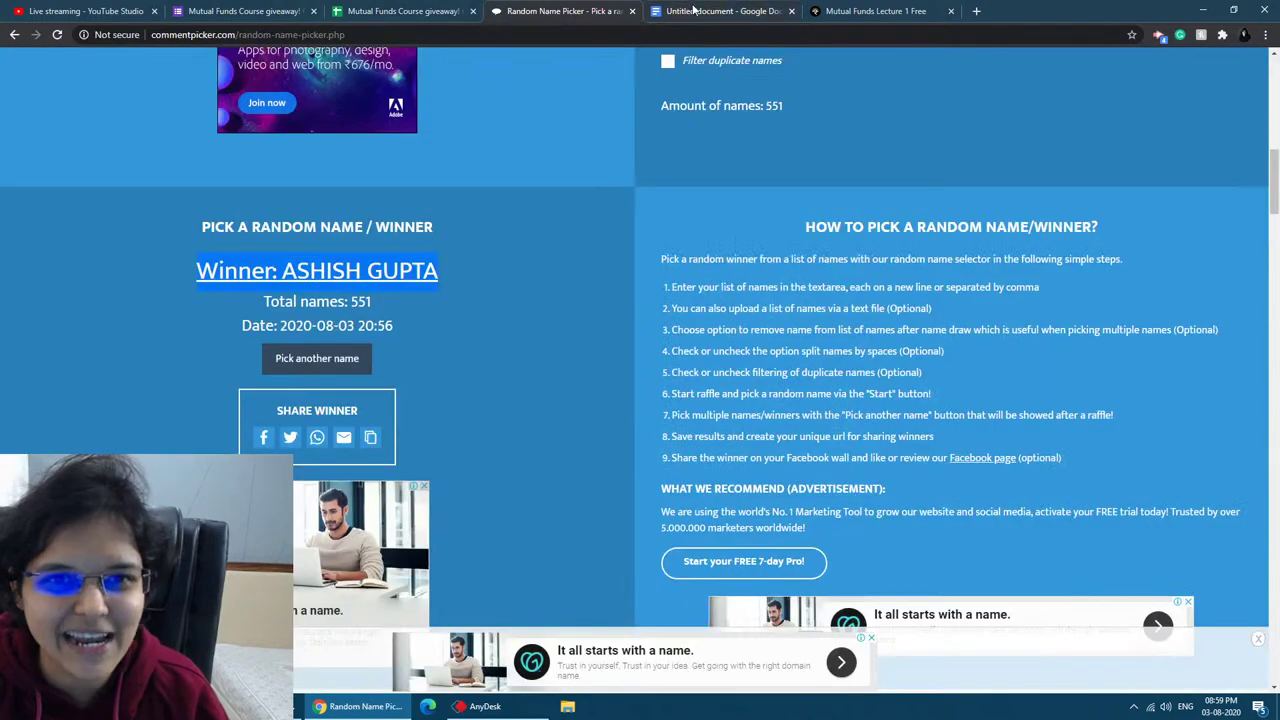
click(722, 12)
click(245, 11)
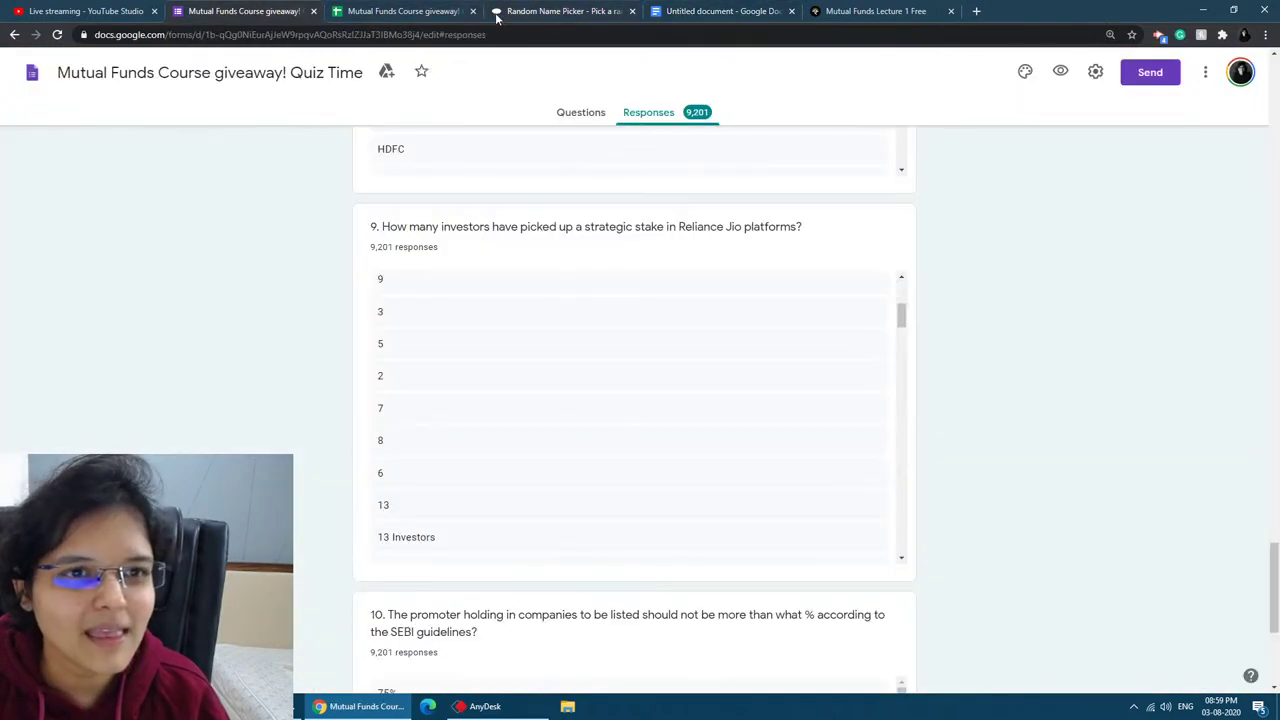
click(570, 12)
click(402, 11)
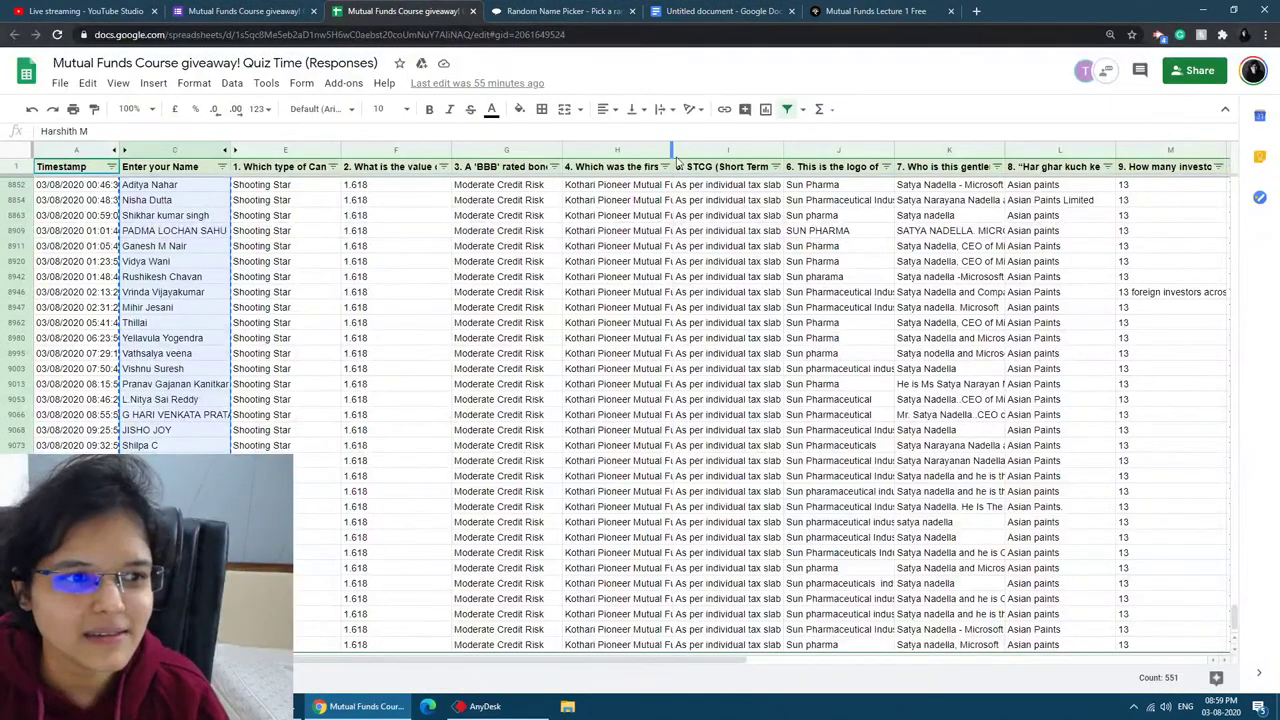
click(712, 11)
Step: Draw another random winner from the same list of entrants in the name picker
click(560, 11)
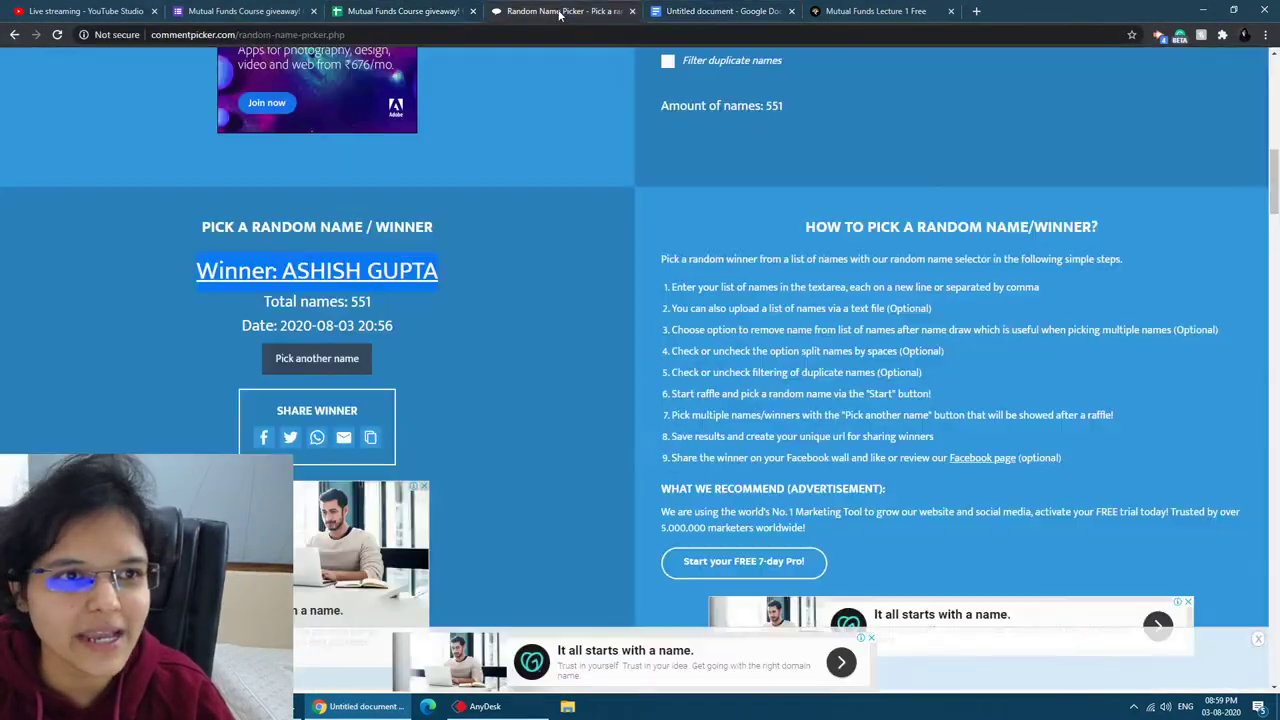
click(317, 358)
click(316, 307)
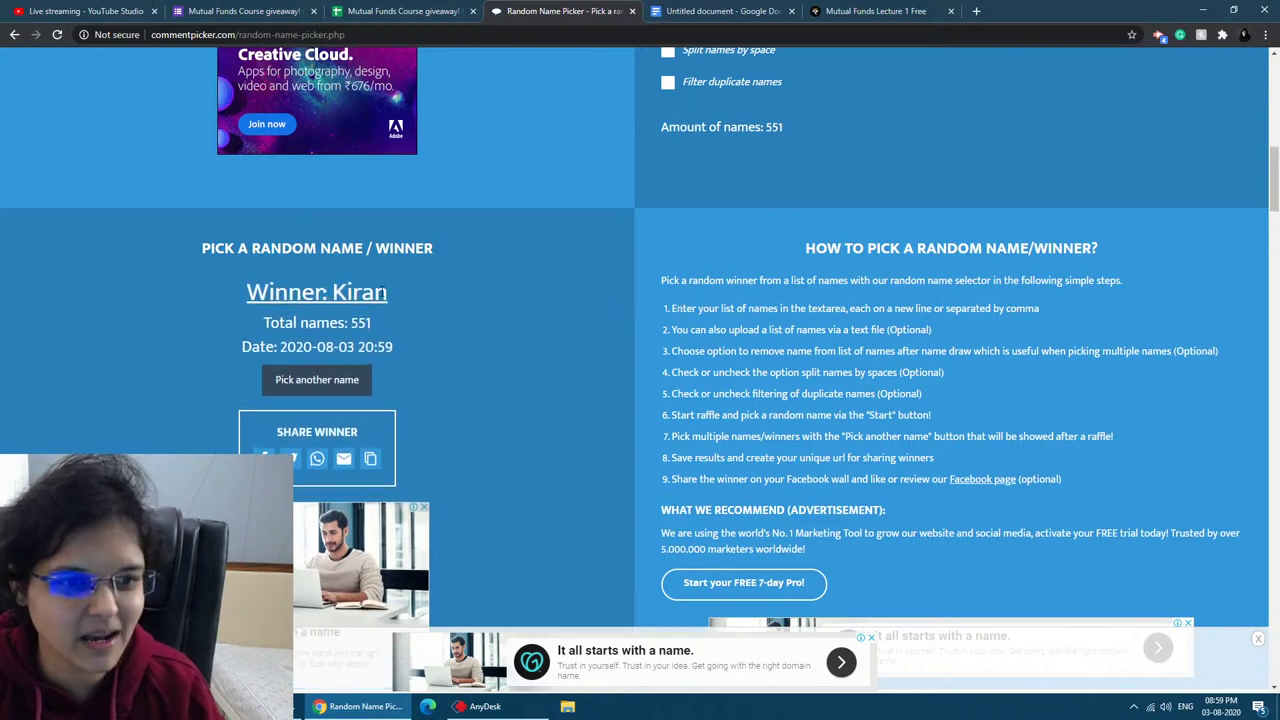
Step: Copy the newly drawn winner line from the name picker and switch to the Google Docs document holding the first winner
drag(387, 292, 244, 292)
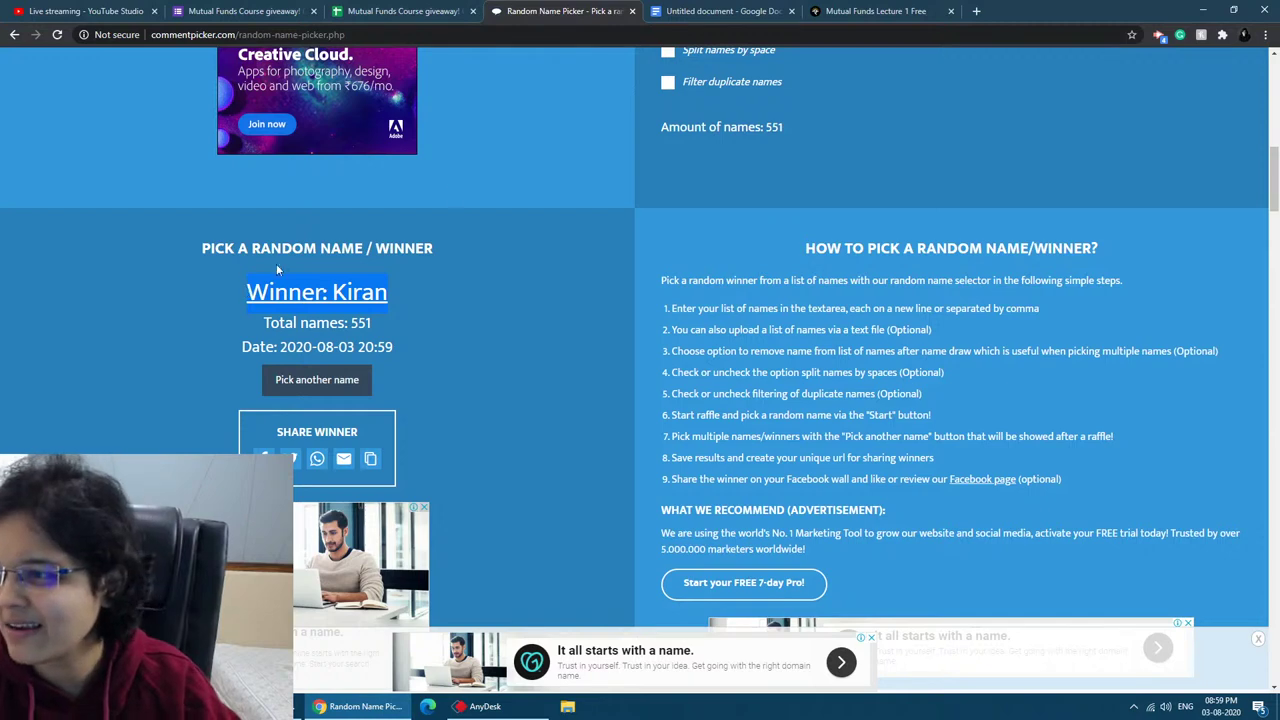
click(736, 12)
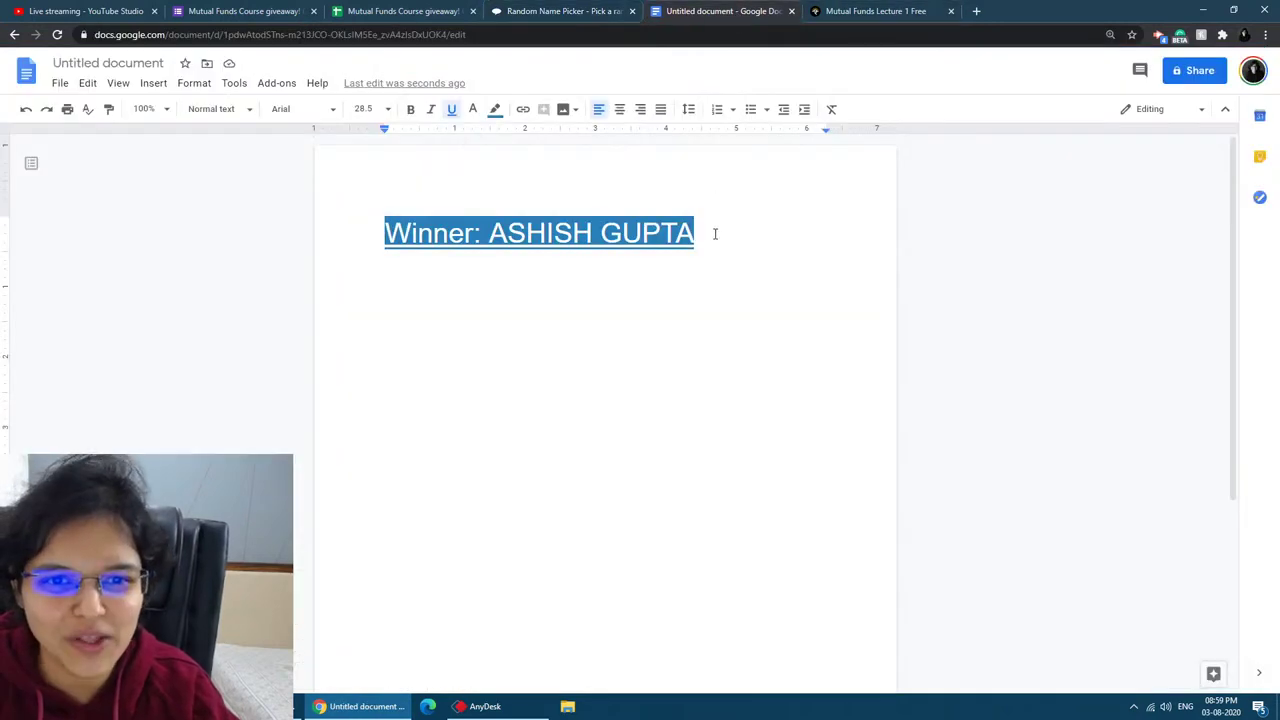